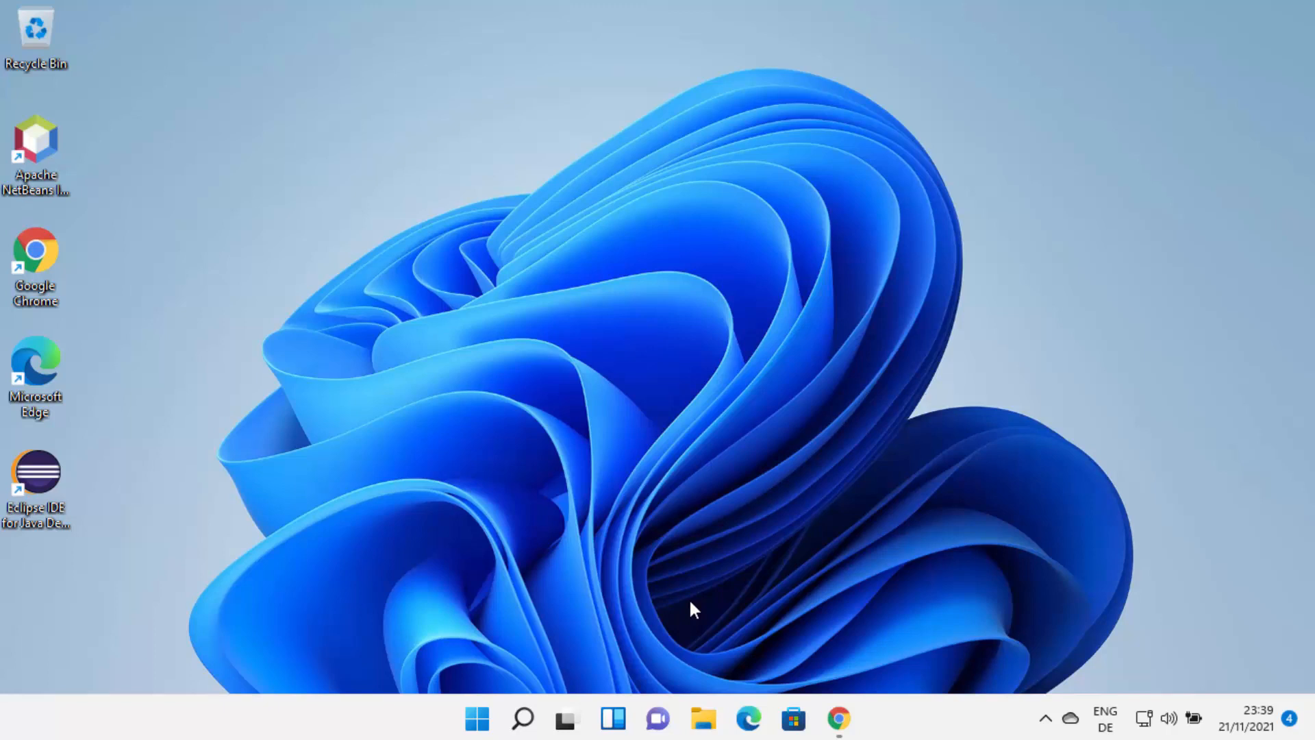
# Step: Open the JetBrains IntelliJ IDEA website from the Chrome search for "intellij idea" and dismiss its webinar banner and cookie notice
pyautogui.press('Tab')
pyautogui.click(837, 717)
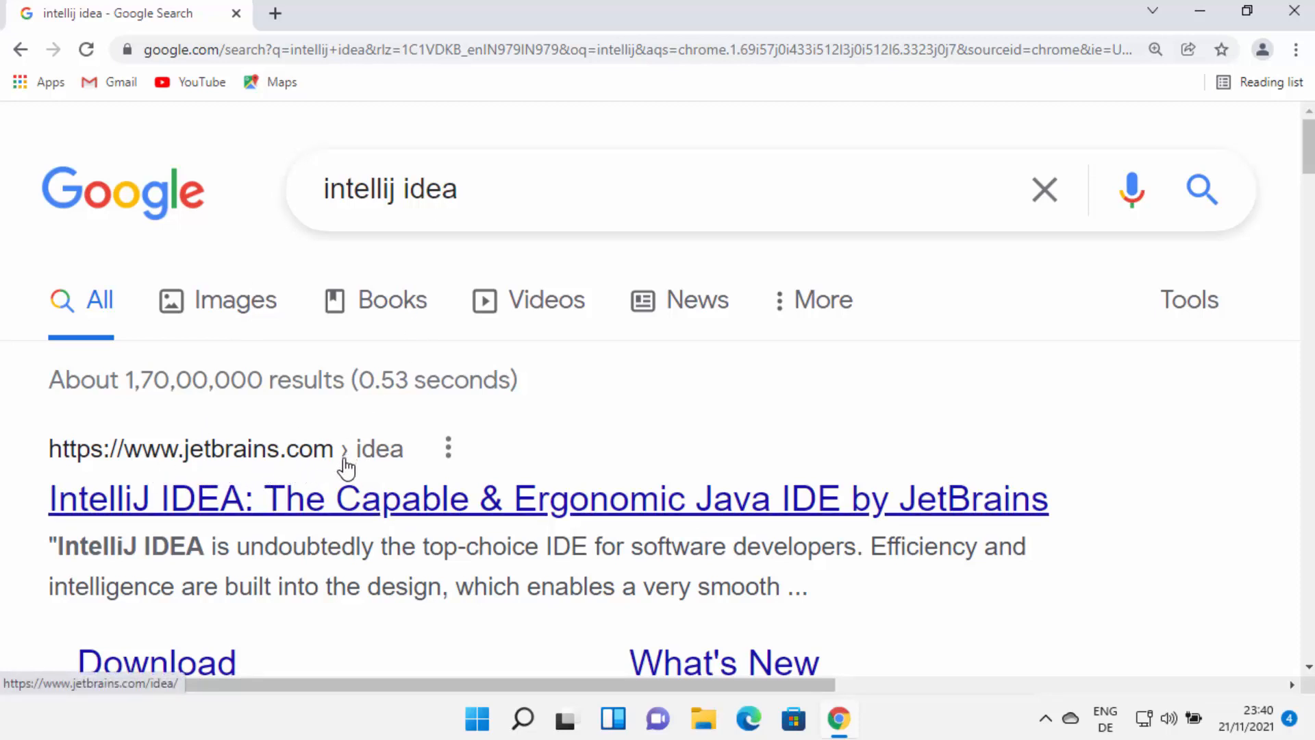
pyautogui.click(329, 514)
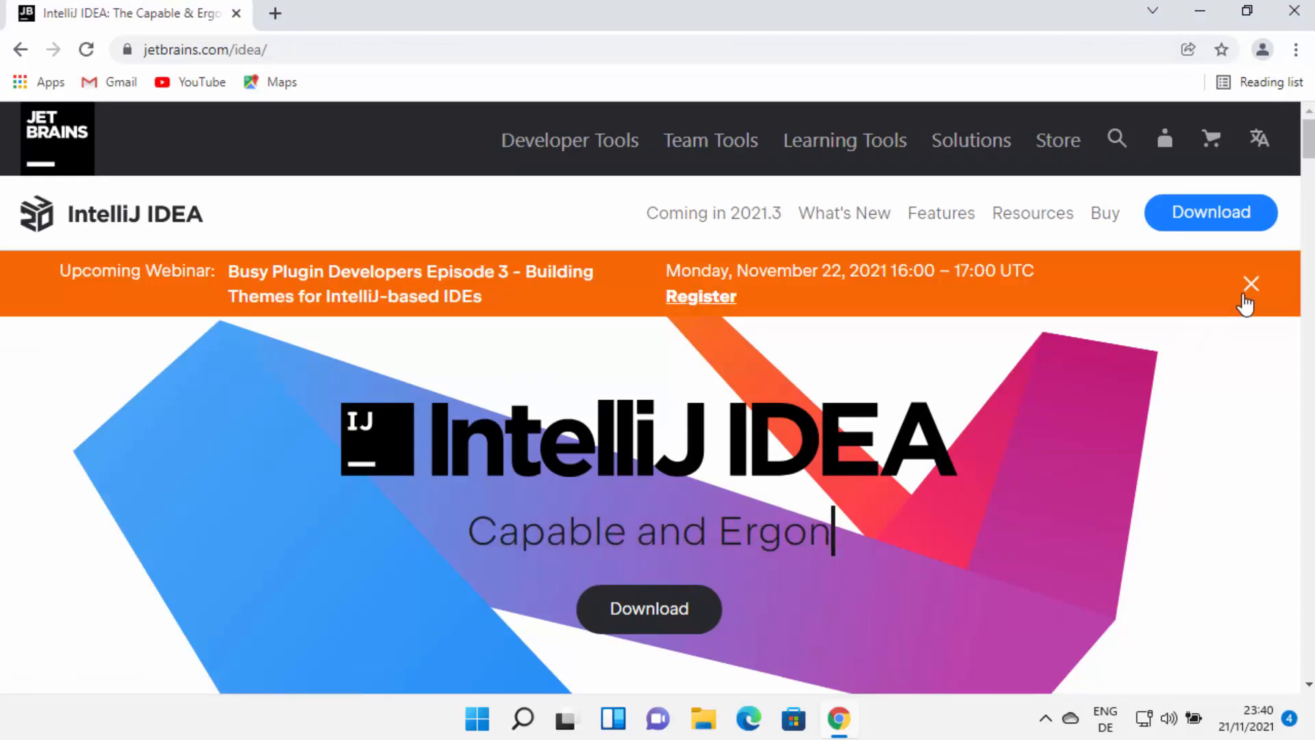
pyautogui.click(1244, 296)
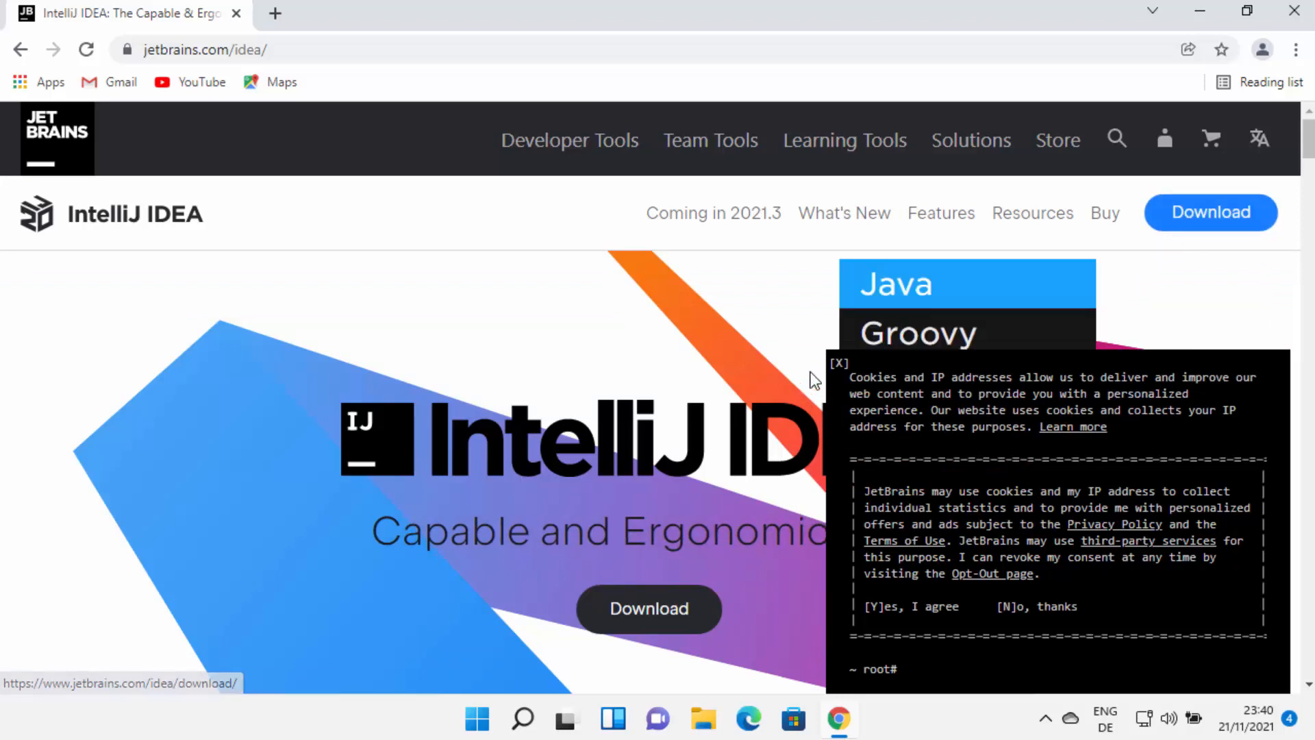
pyautogui.click(838, 363)
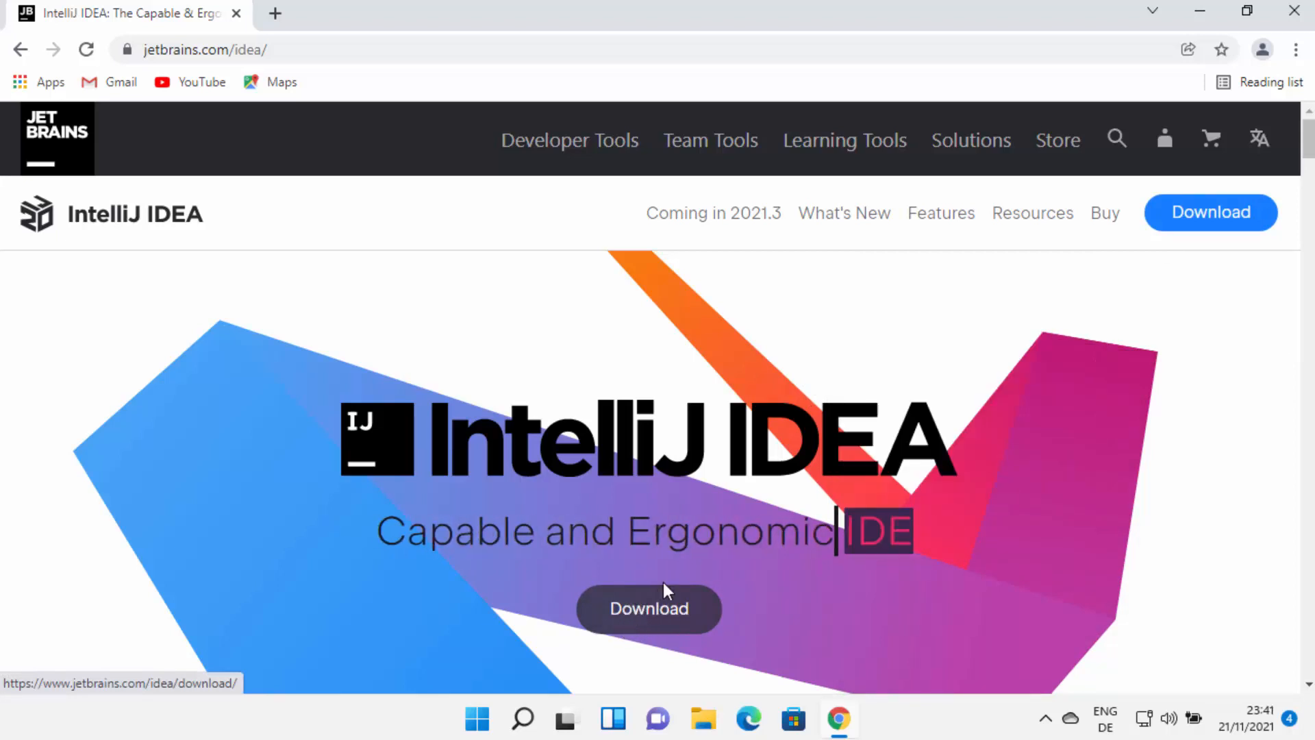
# Step: Download the Windows .exe installer for the Community edition of IntelliJ IDEA from the download page
pyautogui.scroll(-1, 709, 507)
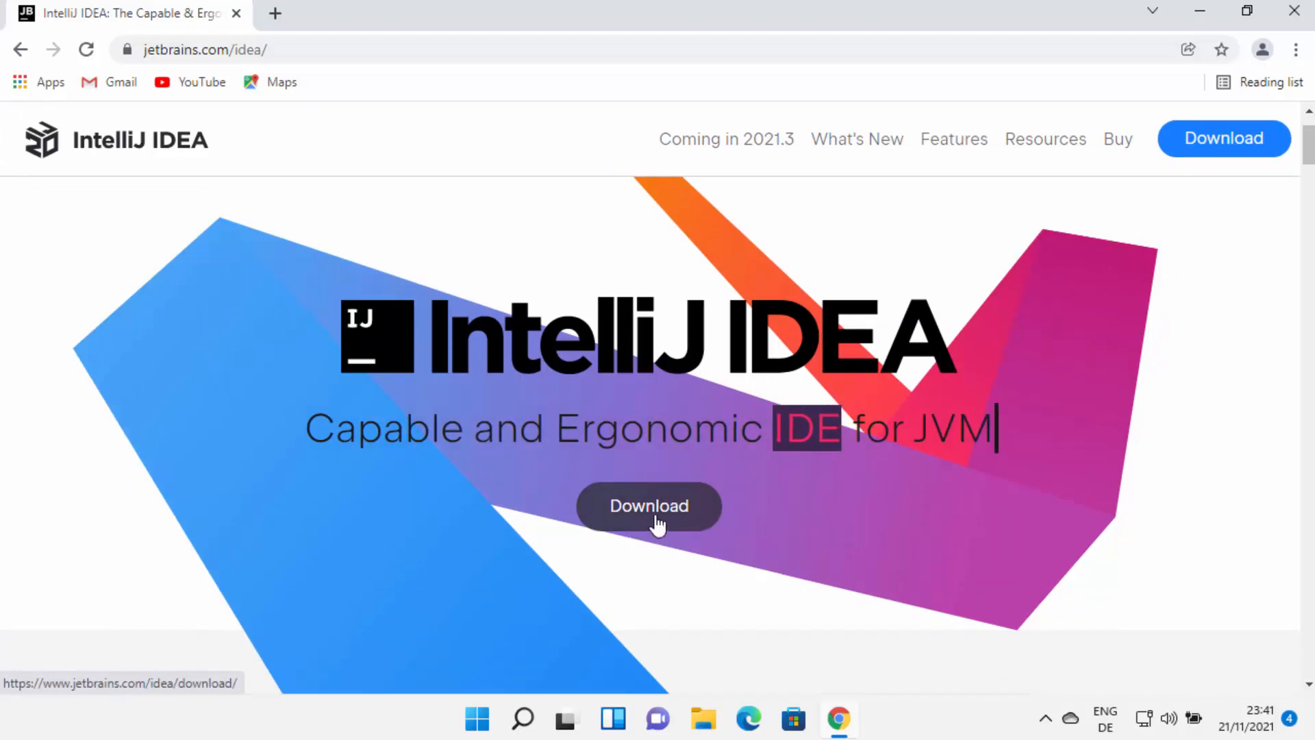
pyautogui.click(656, 521)
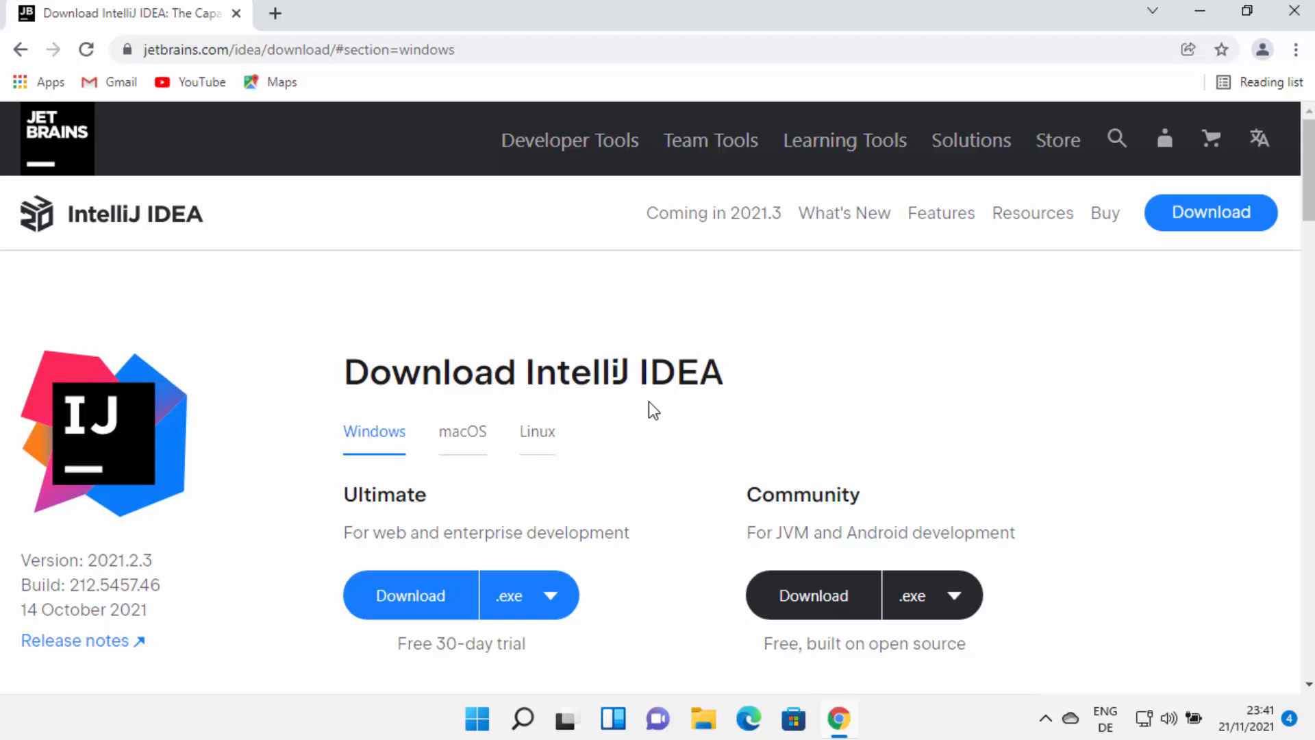
pyautogui.doubleClick(383, 497)
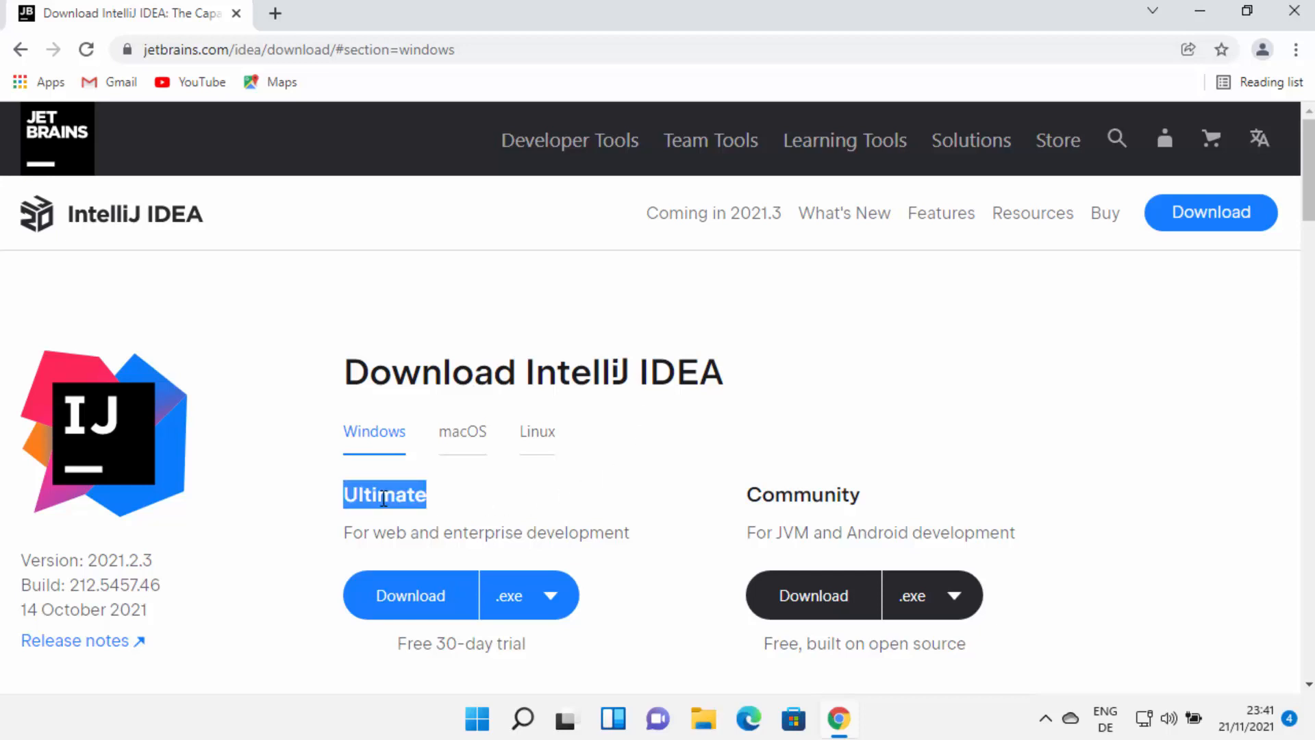
pyautogui.click(443, 523)
pyautogui.doubleClick(401, 503)
pyautogui.doubleClick(757, 496)
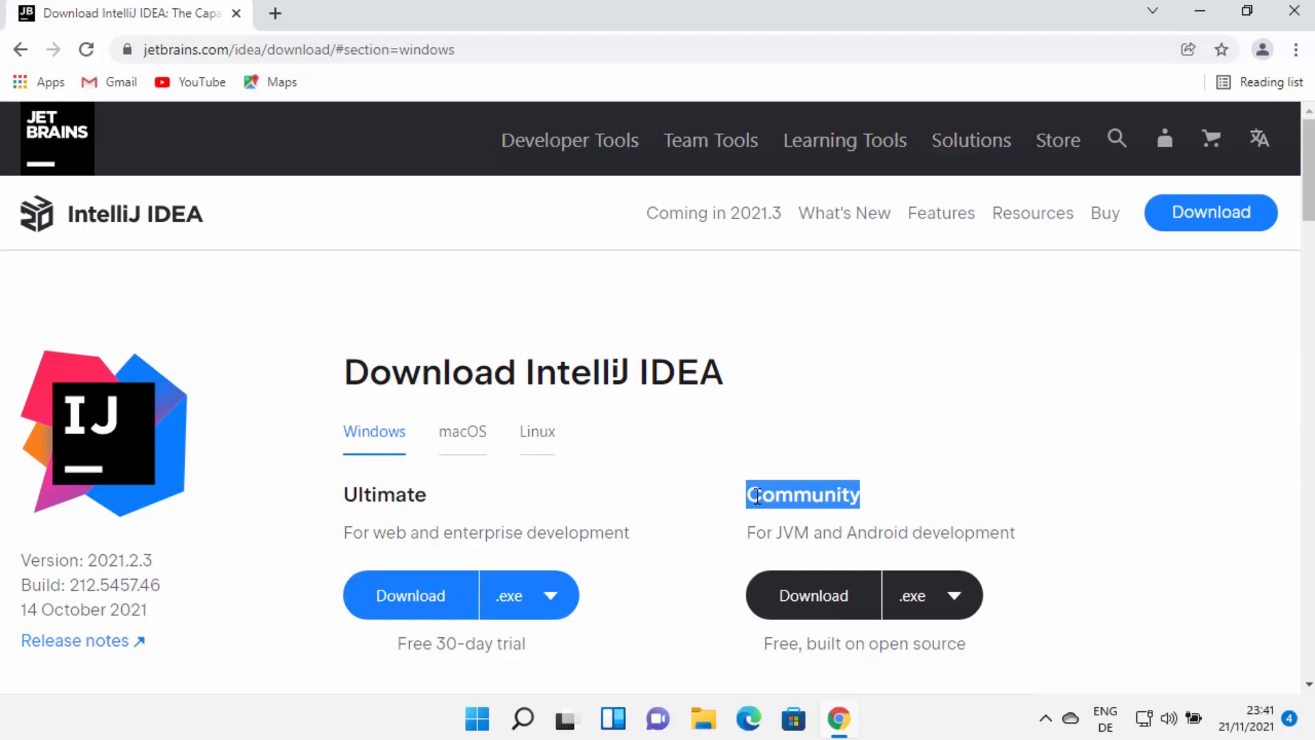
pyautogui.click(757, 495)
pyautogui.doubleClick(774, 497)
pyautogui.click(813, 599)
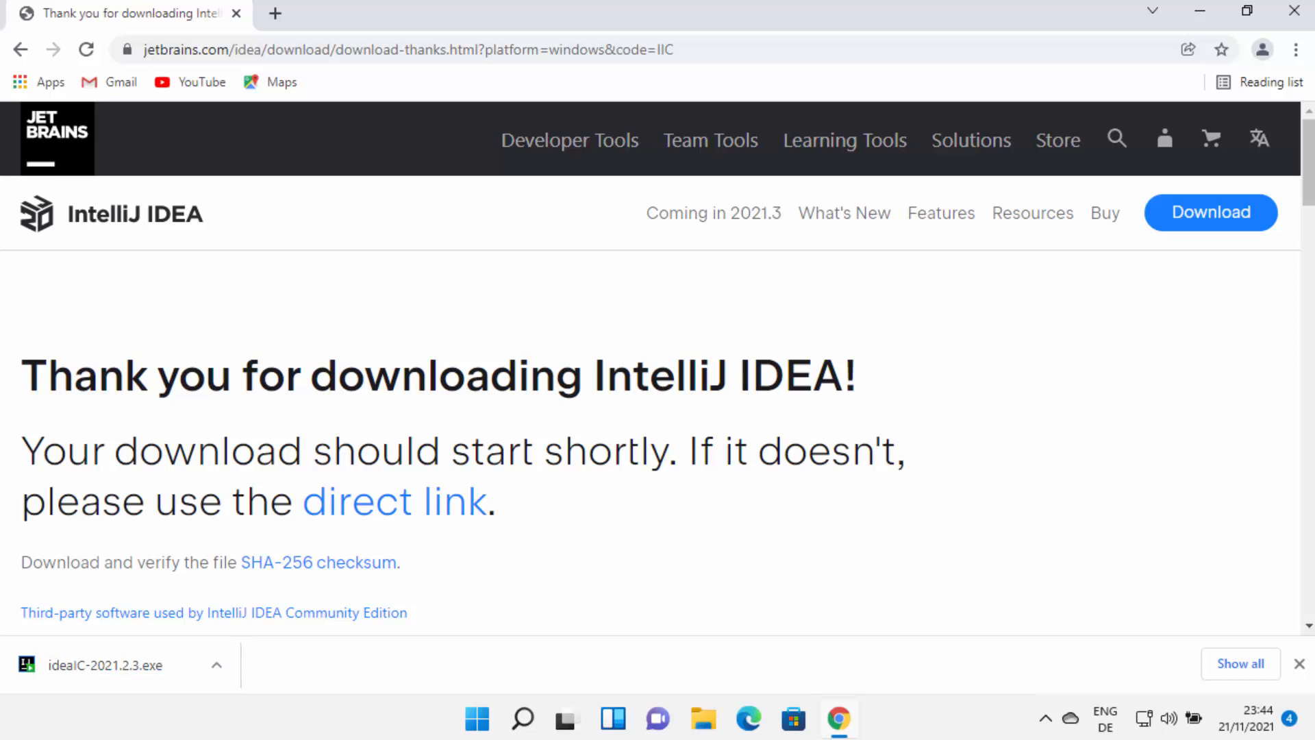
# Step: Run the downloaded ideaIC-2021.2.3.exe installer, minimize the browser and allow the installer to make changes to the device
pyautogui.click(167, 680)
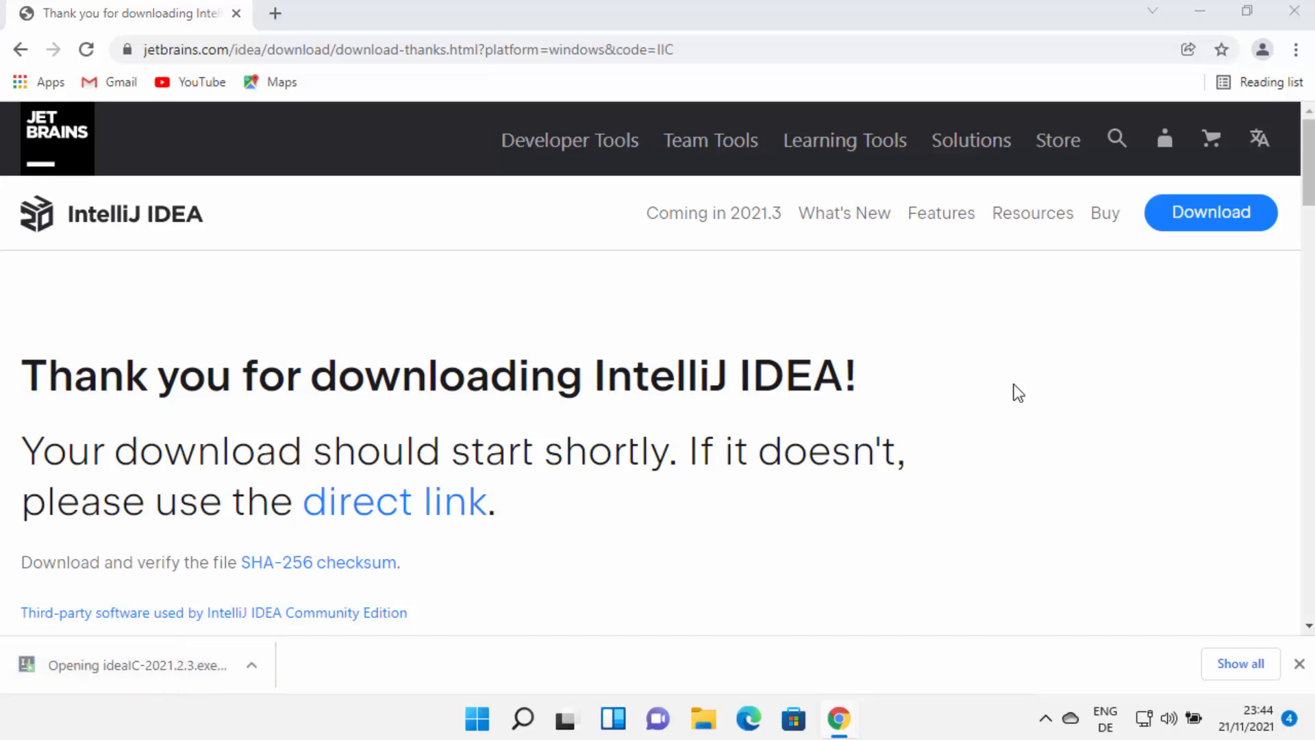
pyautogui.click(1207, 14)
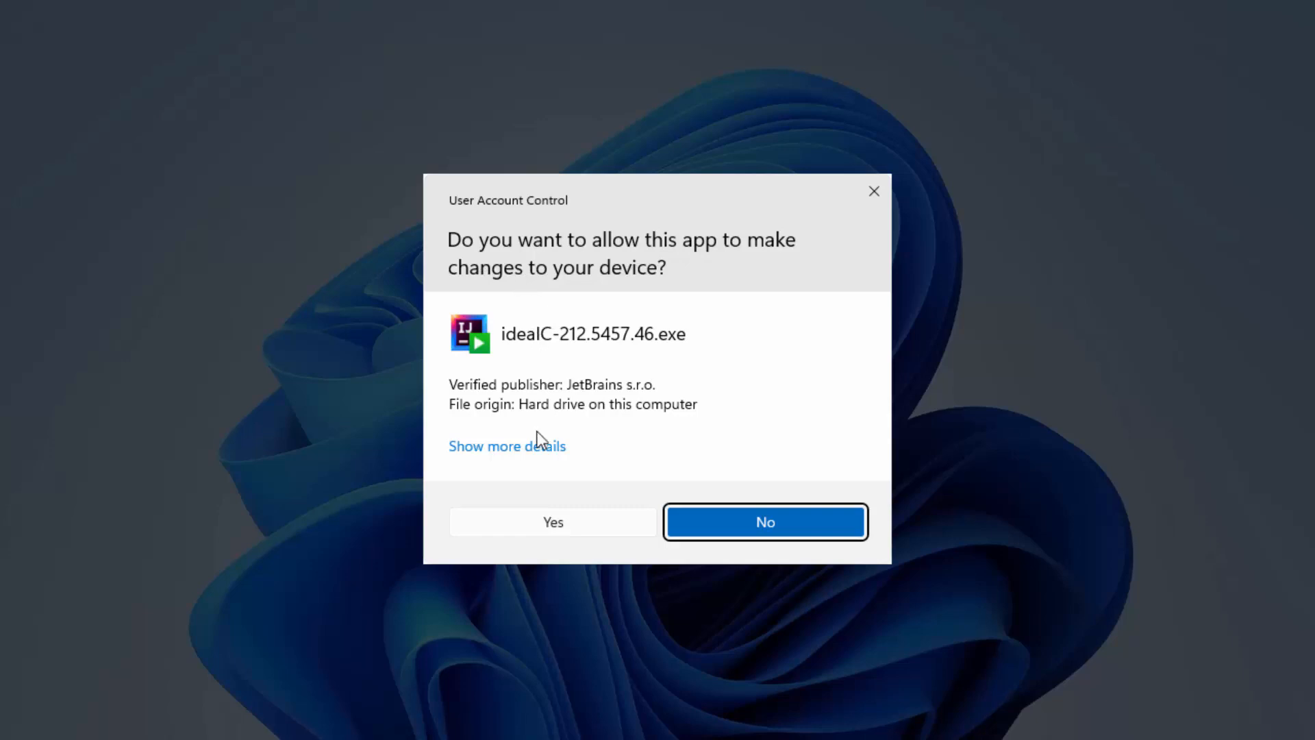
pyautogui.click(541, 526)
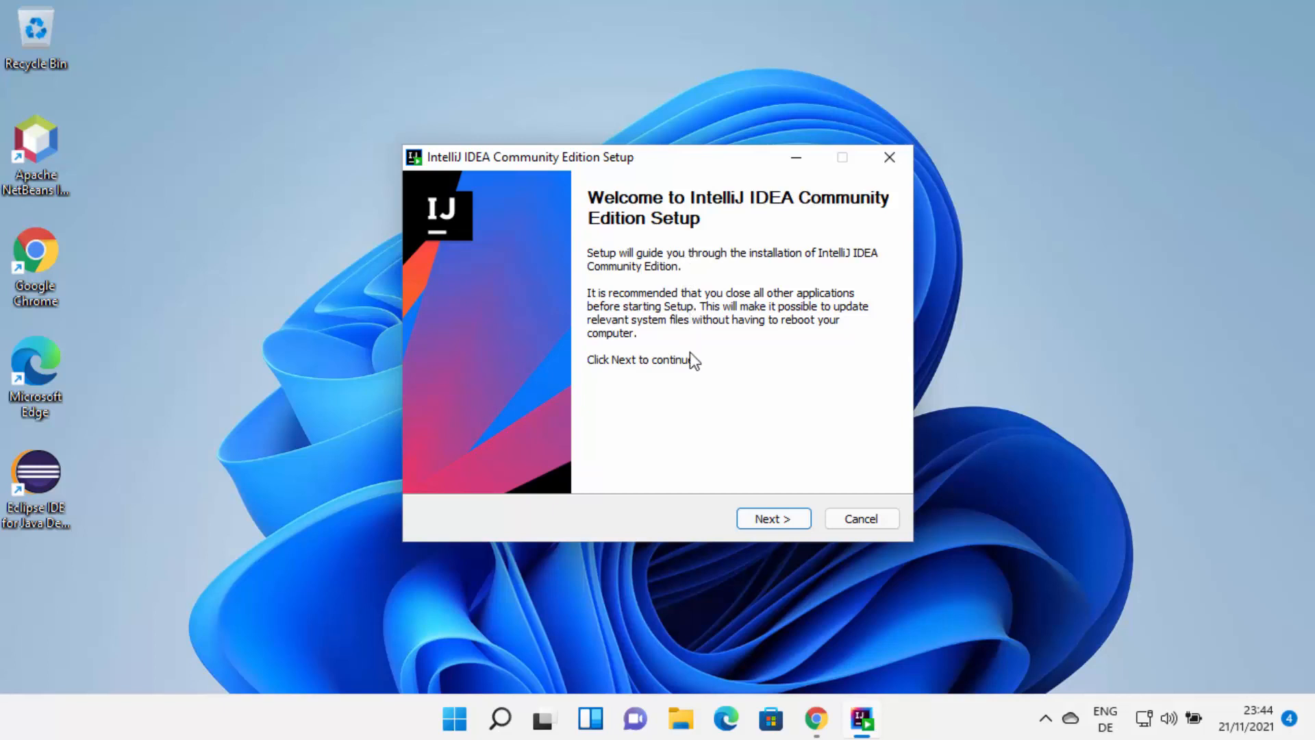
# Step: Go through the setup's welcome page and accept the default IntelliJ IDEA Community Edition destination folder under C:\Program Files\JetBrains
pyautogui.click(757, 519)
pyautogui.doubleClick(600, 397)
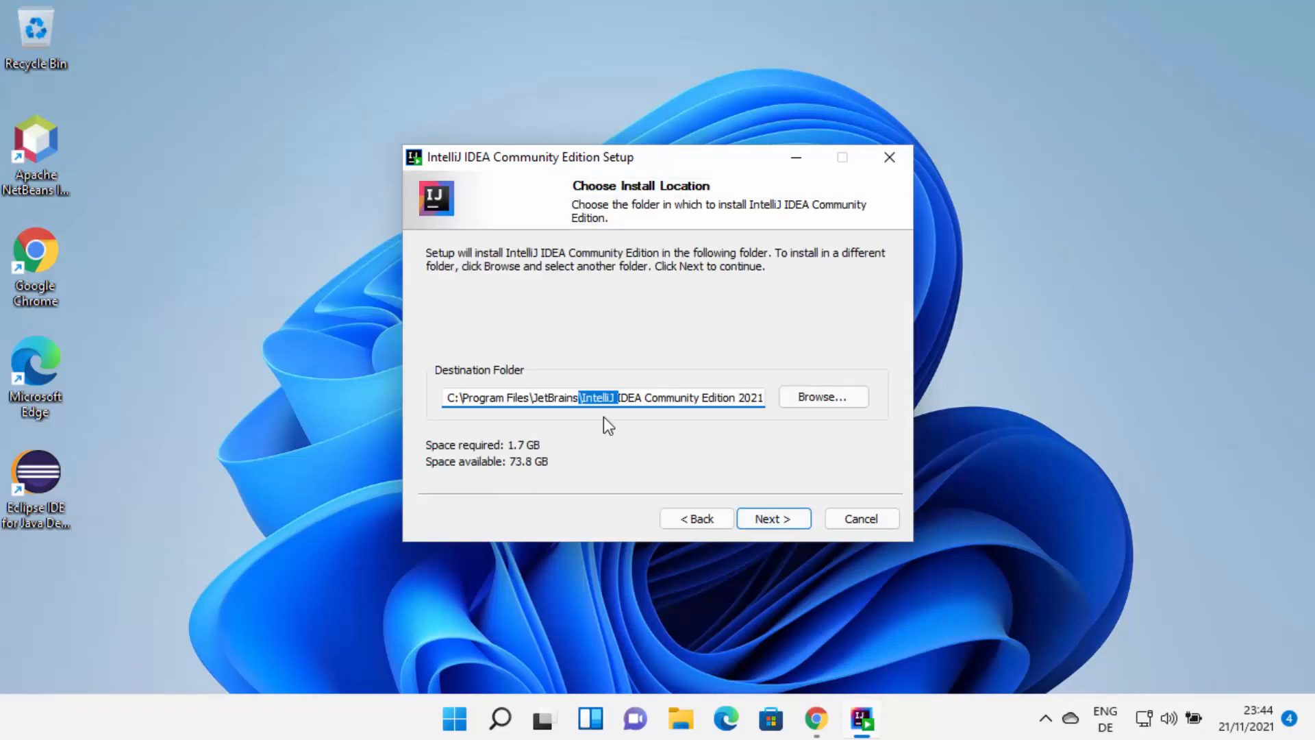
pyautogui.doubleClick(622, 399)
pyautogui.click(623, 398)
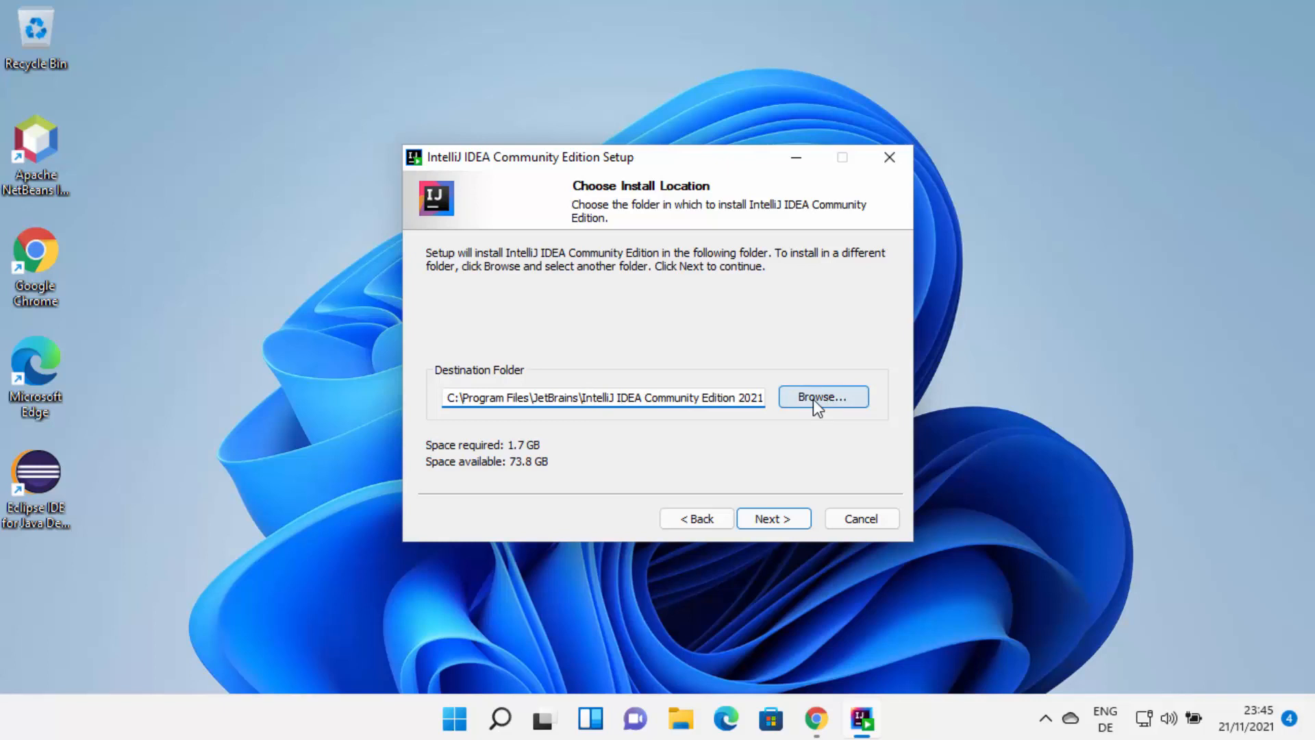
pyautogui.click(770, 519)
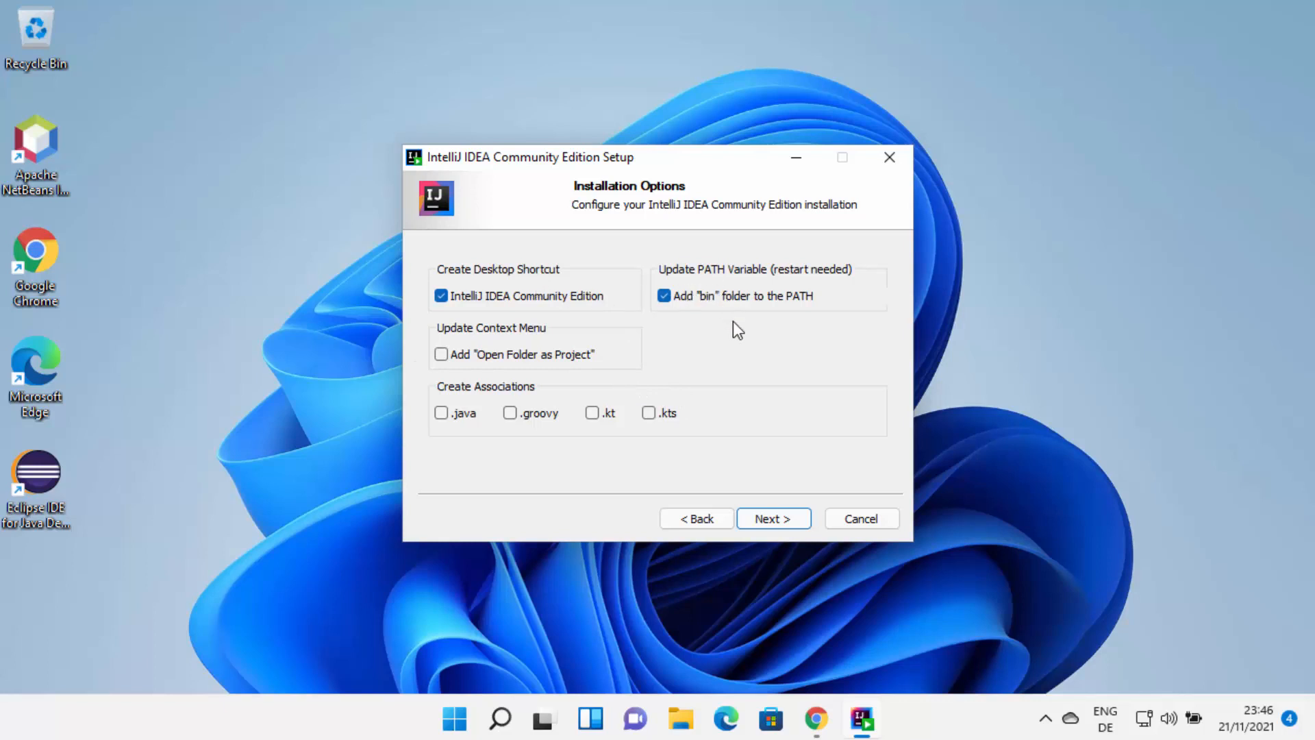
# Step: Install with the desktop shortcut and "bin" folder PATH options enabled, using JetBrains as the Start Menu folder, and show the installation details
pyautogui.click(770, 519)
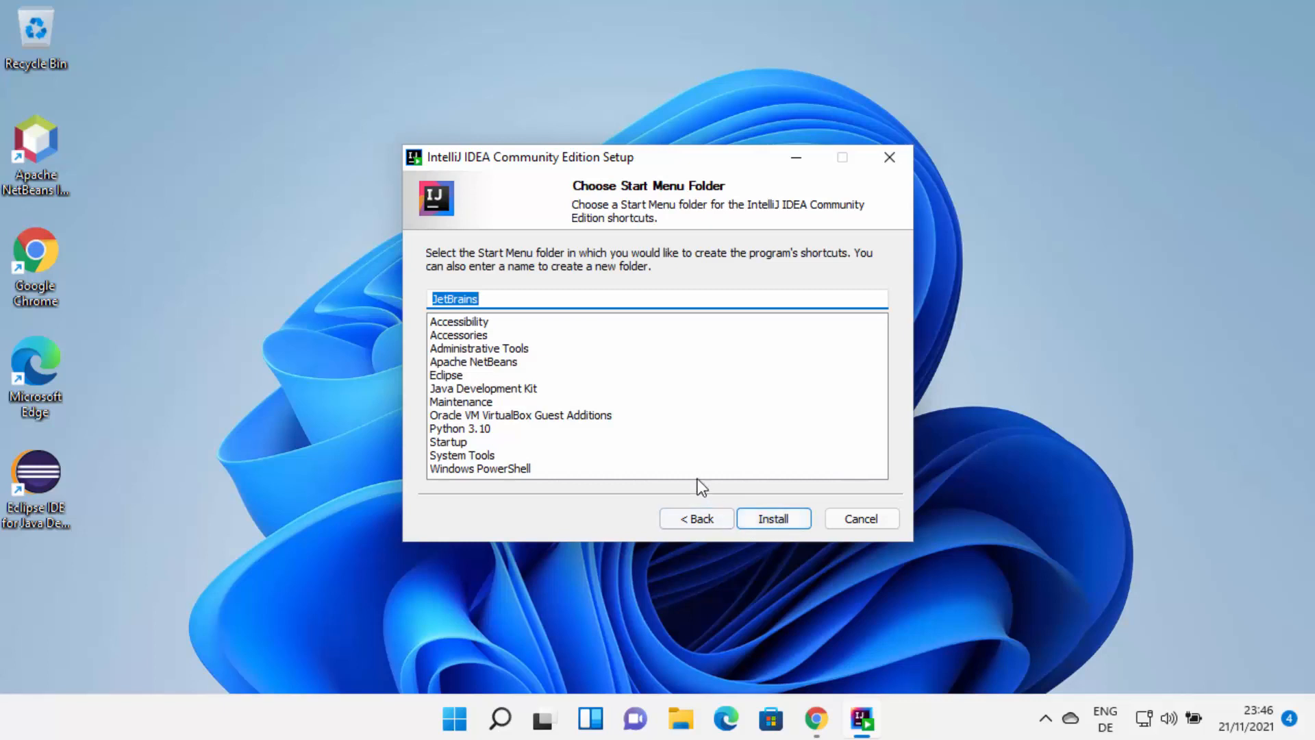
pyautogui.click(753, 519)
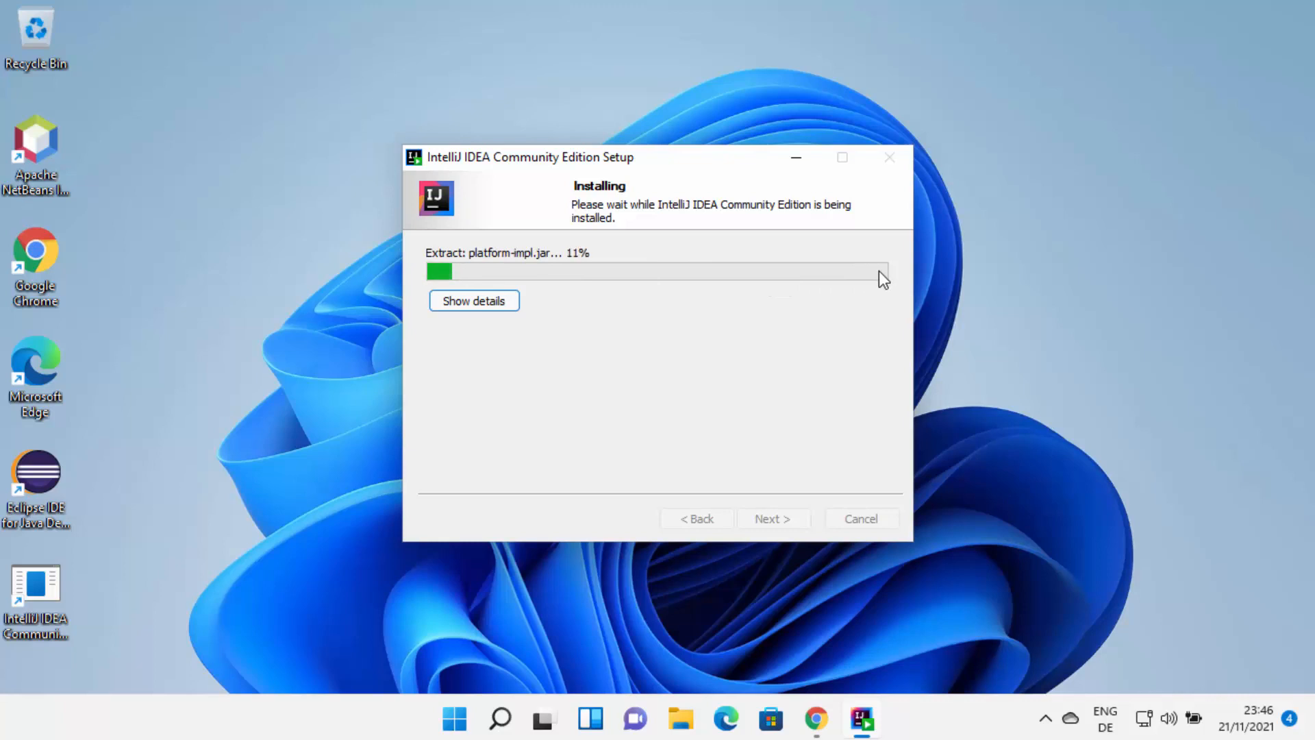
pyautogui.click(471, 305)
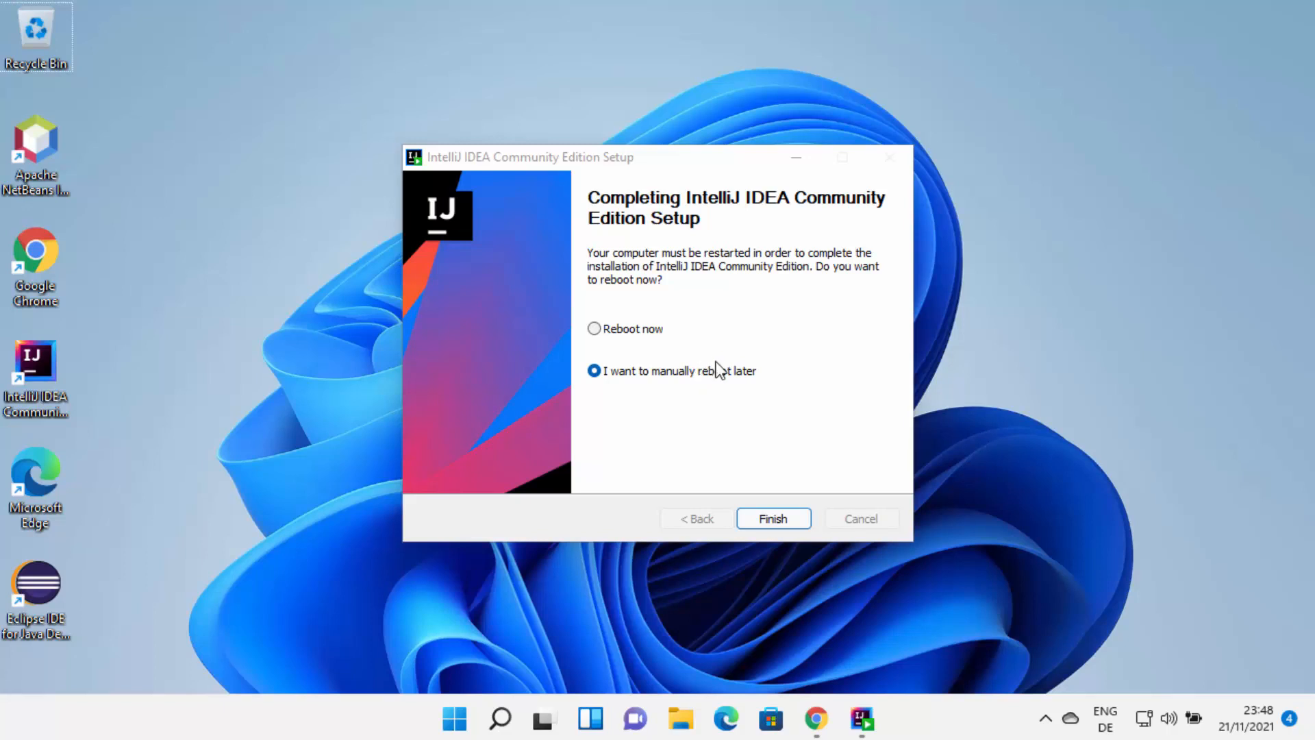
# Step: Finish the IntelliJ IDEA setup with the manual reboot option instead of rebooting immediately
pyautogui.click(606, 329)
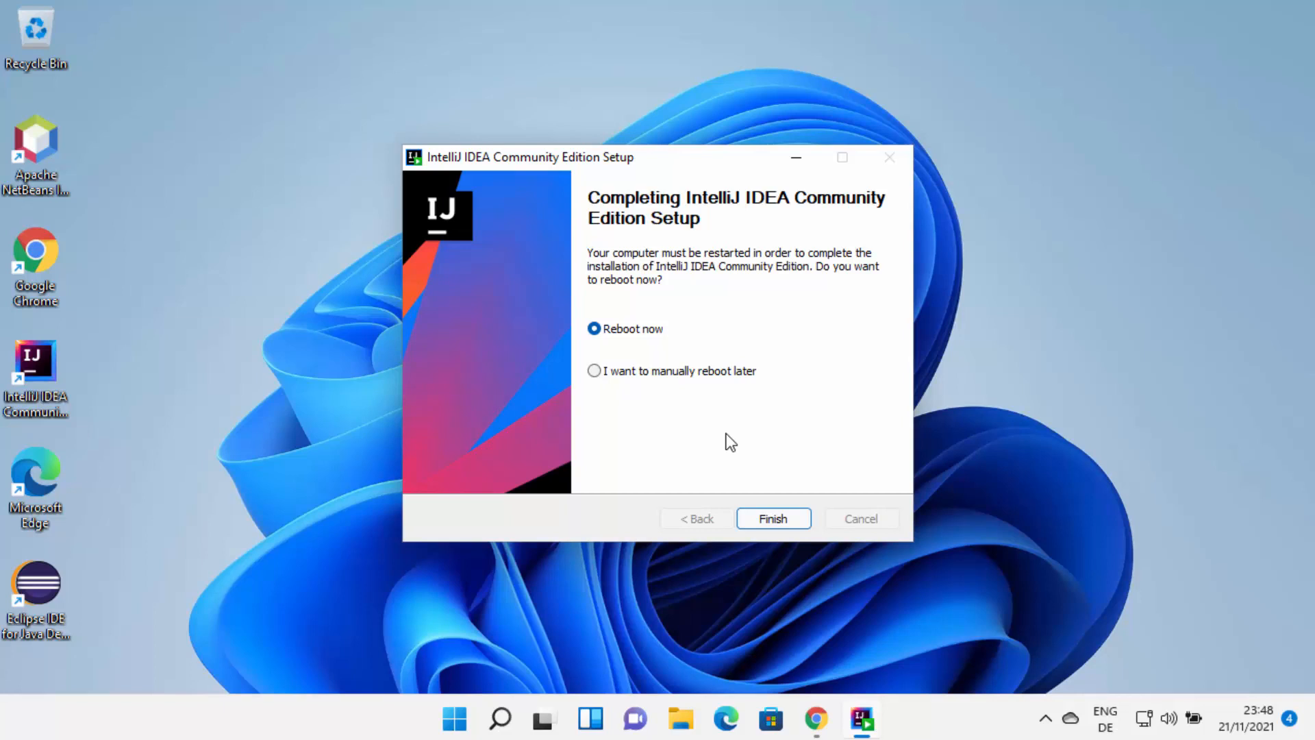
pyautogui.click(594, 372)
pyautogui.click(771, 520)
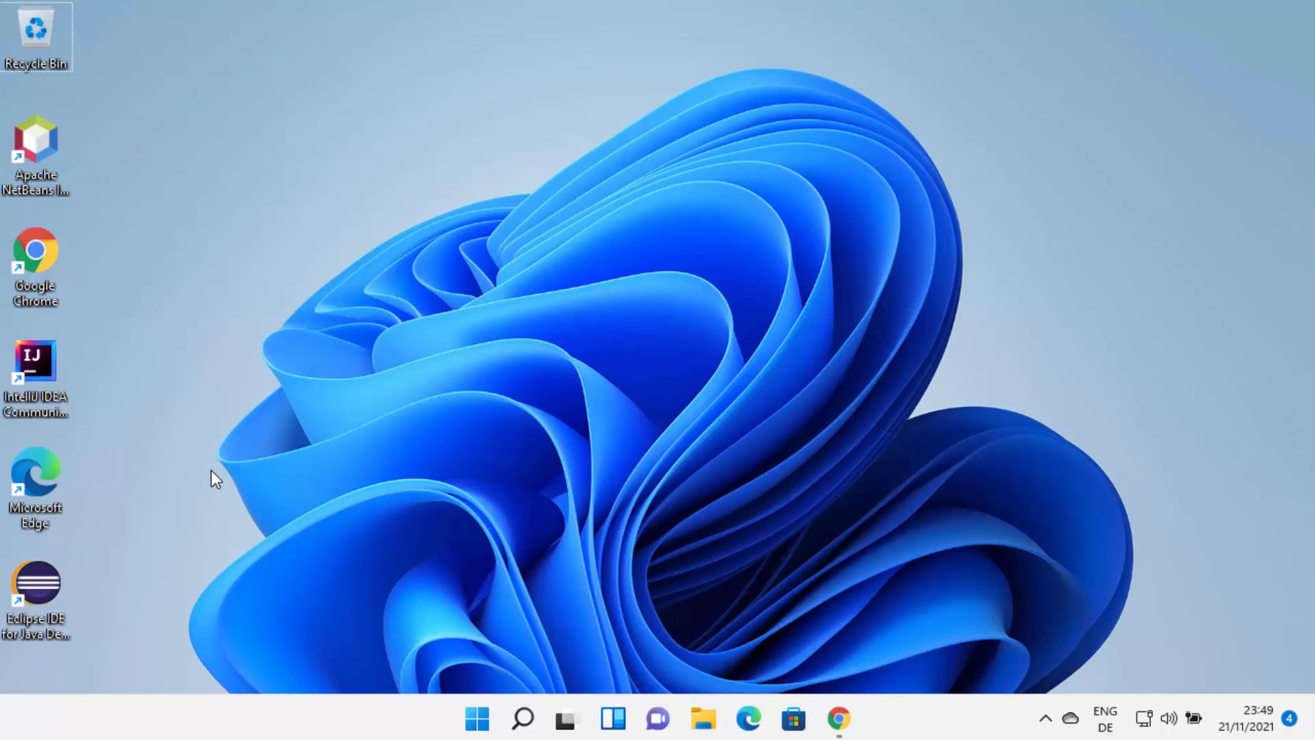
# Step: Launch IntelliJ IDEA from its desktop shortcut, accept the User Agreement and decline to send anonymous usage statistics
pyautogui.doubleClick(40, 364)
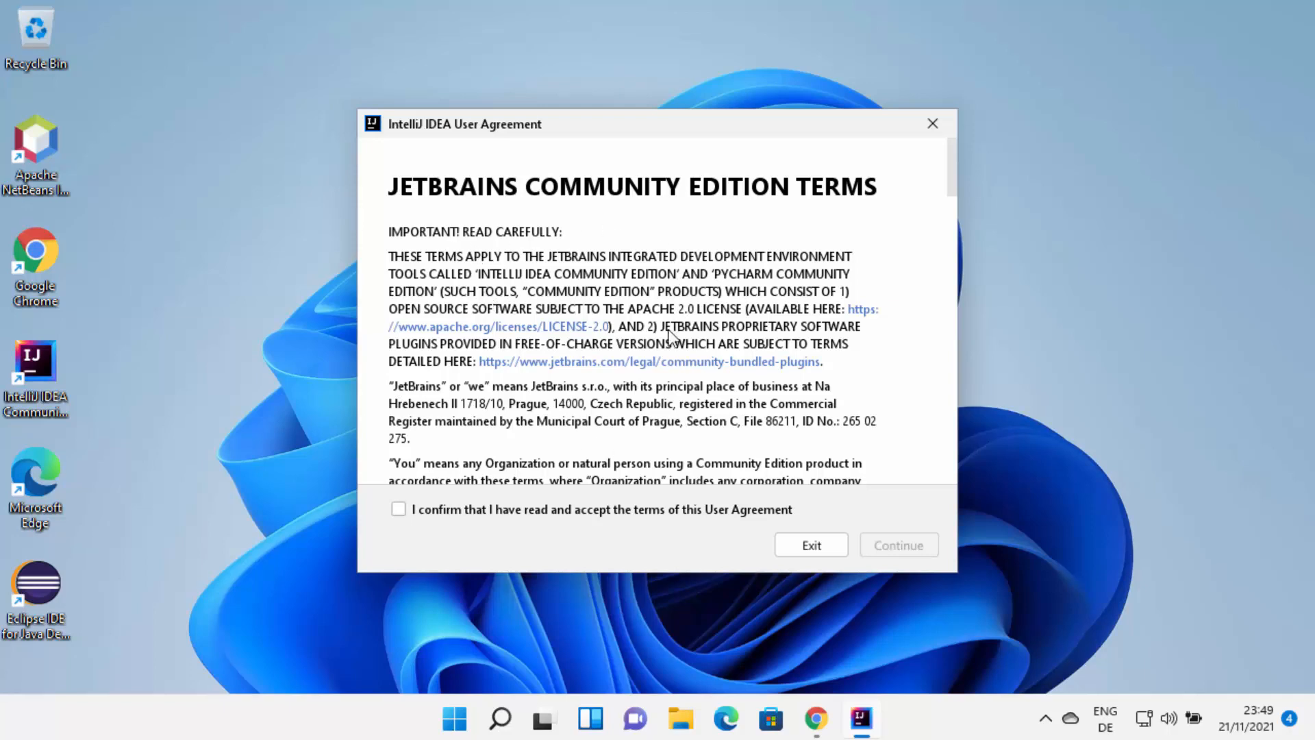
pyautogui.scroll(-8, 578, 410)
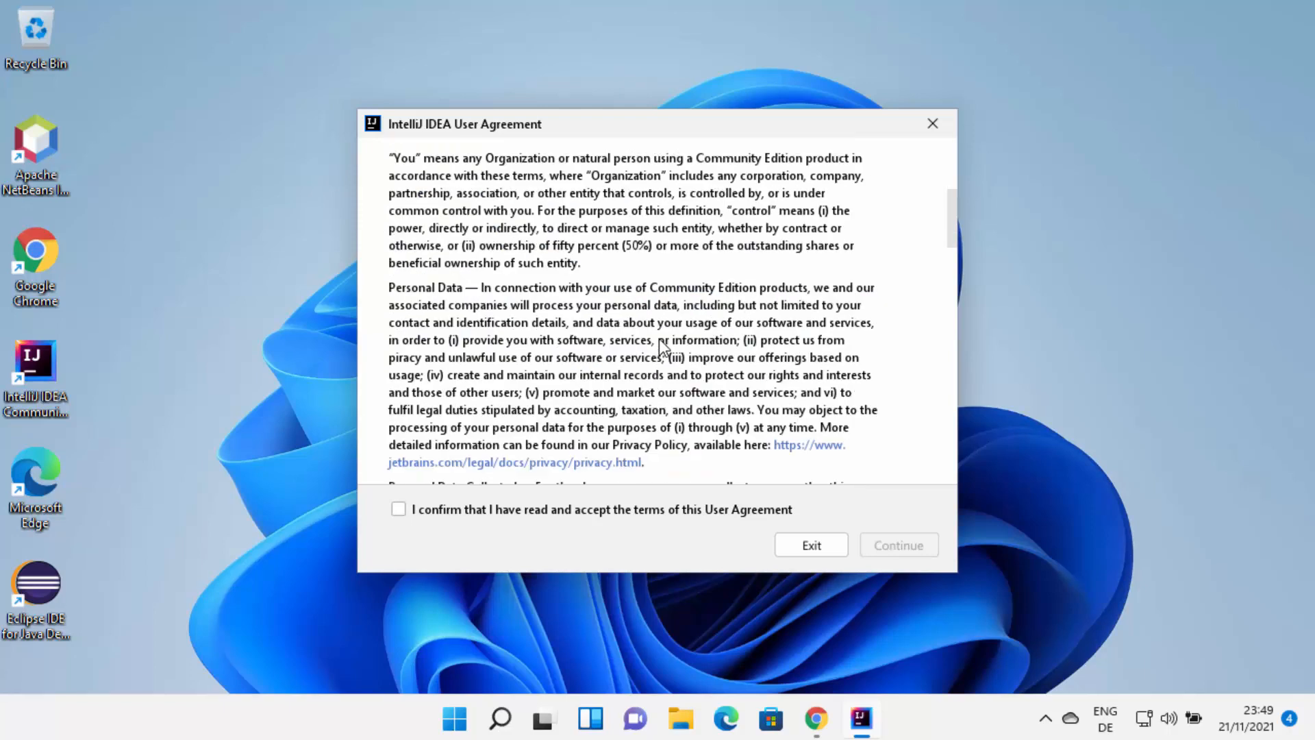
pyautogui.scroll(-10, 573, 417)
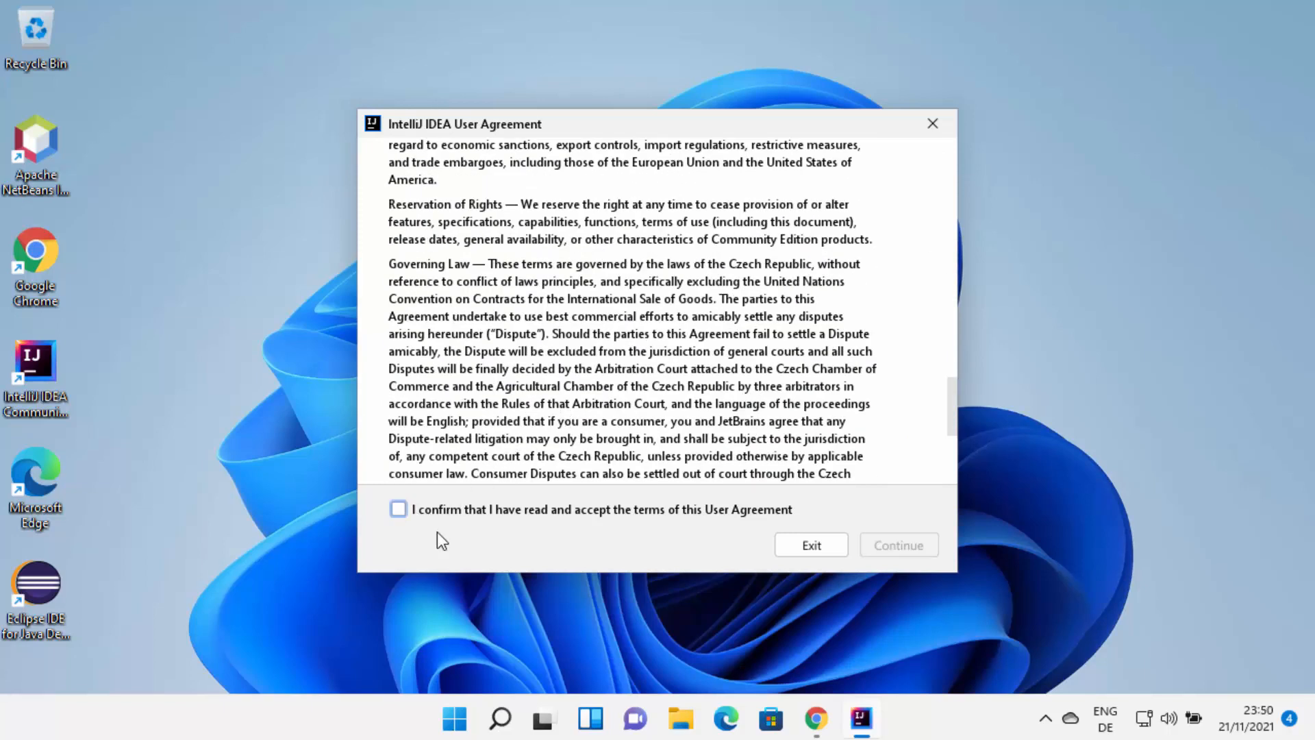
pyautogui.click(399, 510)
pyautogui.click(897, 543)
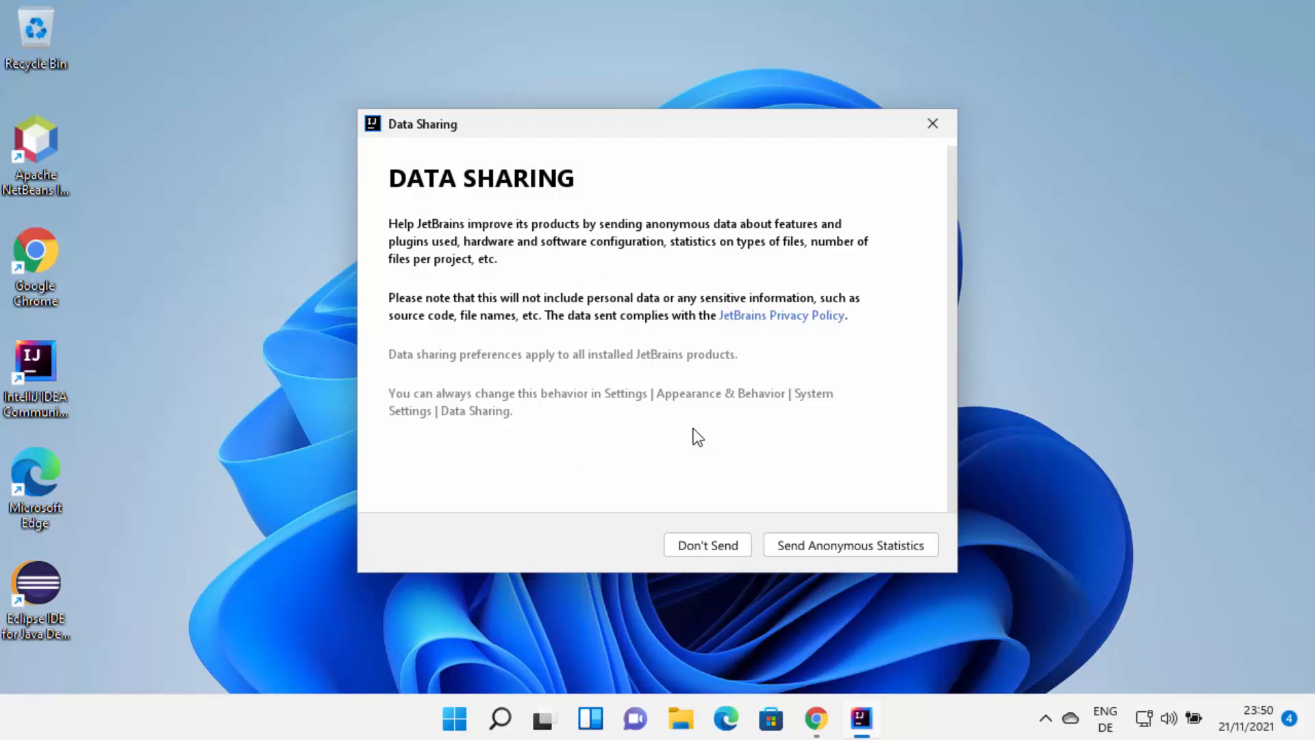
pyautogui.click(691, 547)
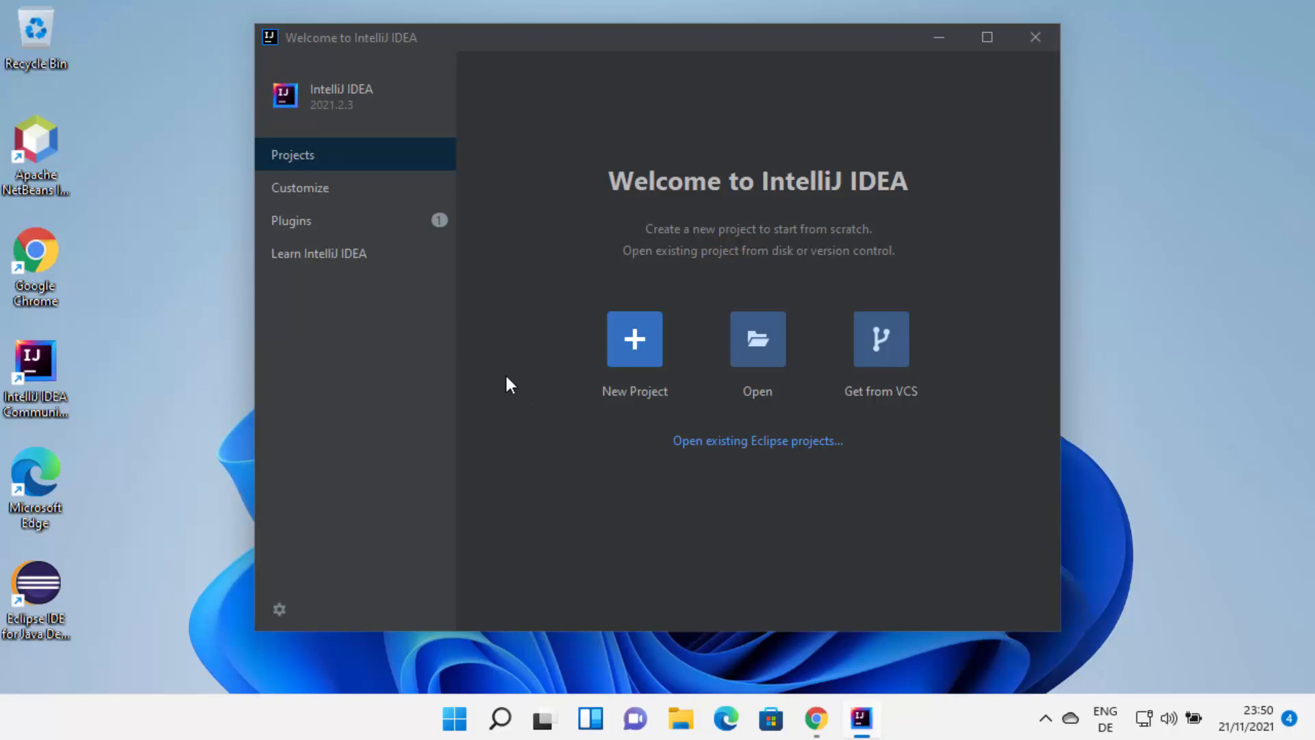
# Step: Start a new Java project and enable Groovy as an additional library
pyautogui.click(634, 346)
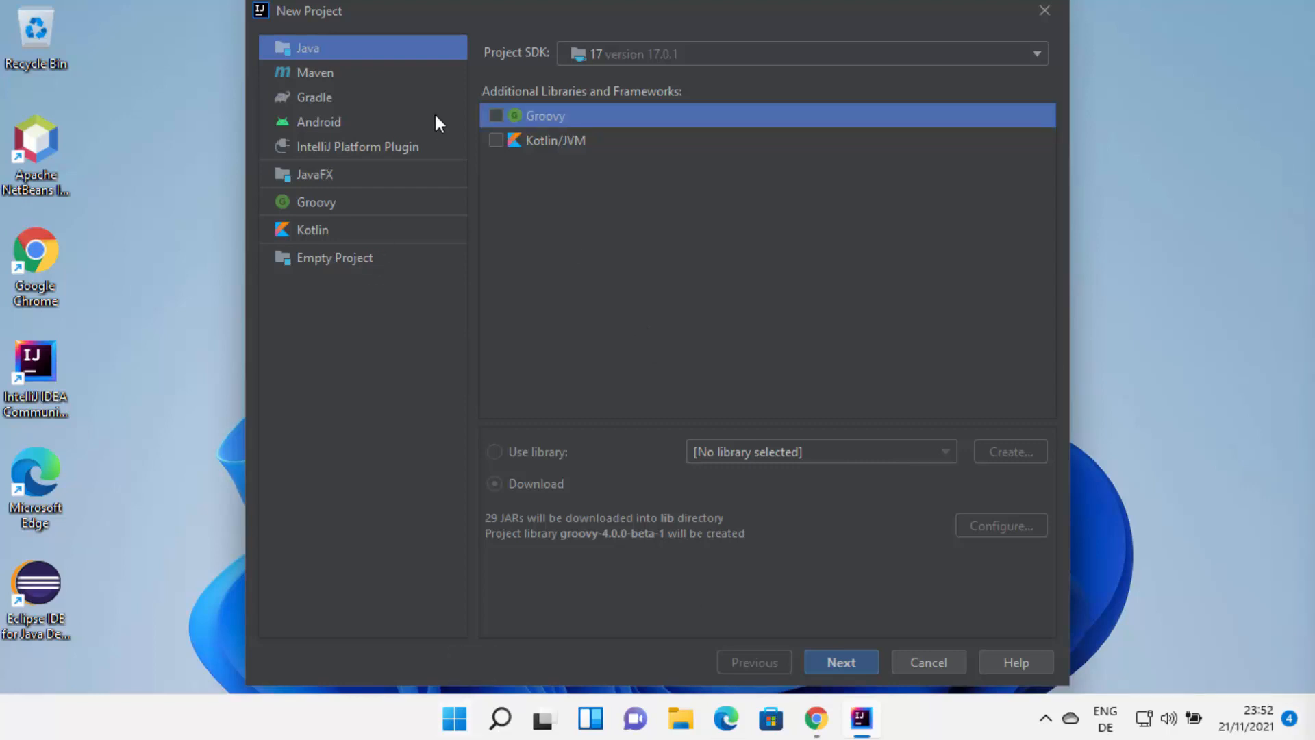
pyautogui.click(342, 48)
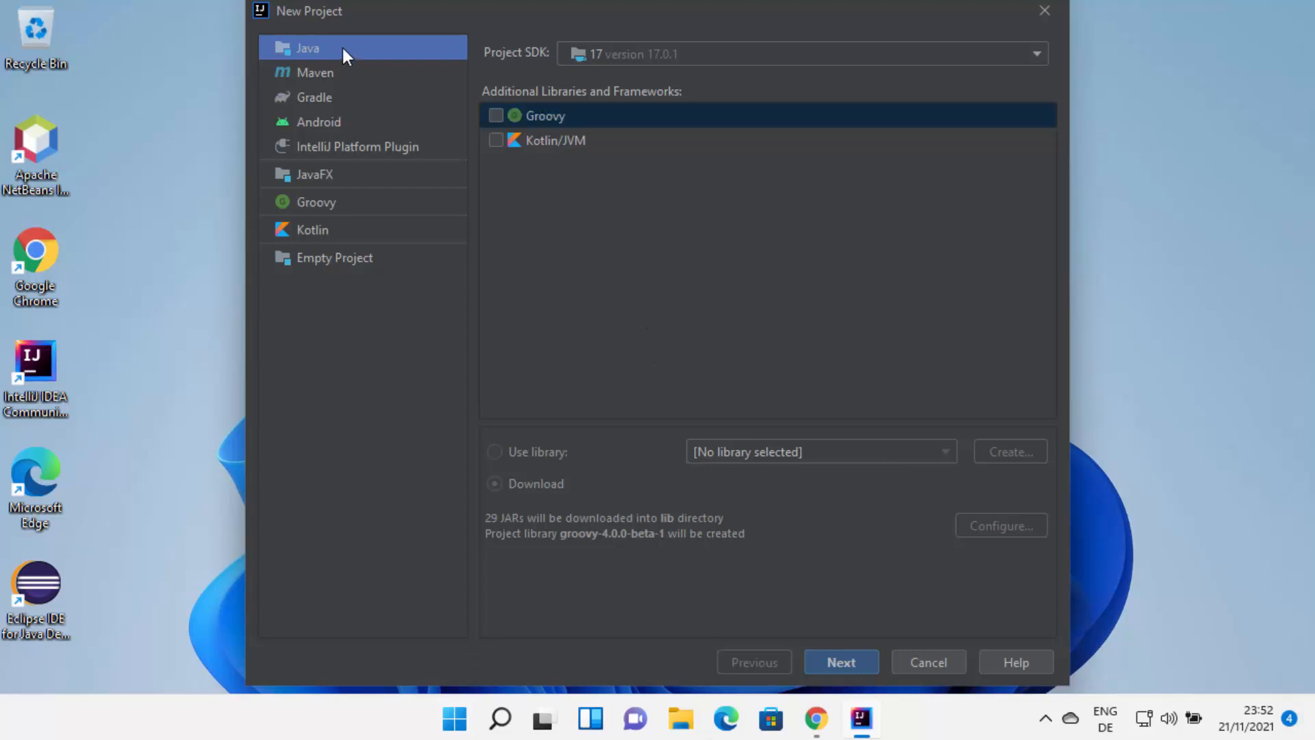
pyautogui.click(495, 116)
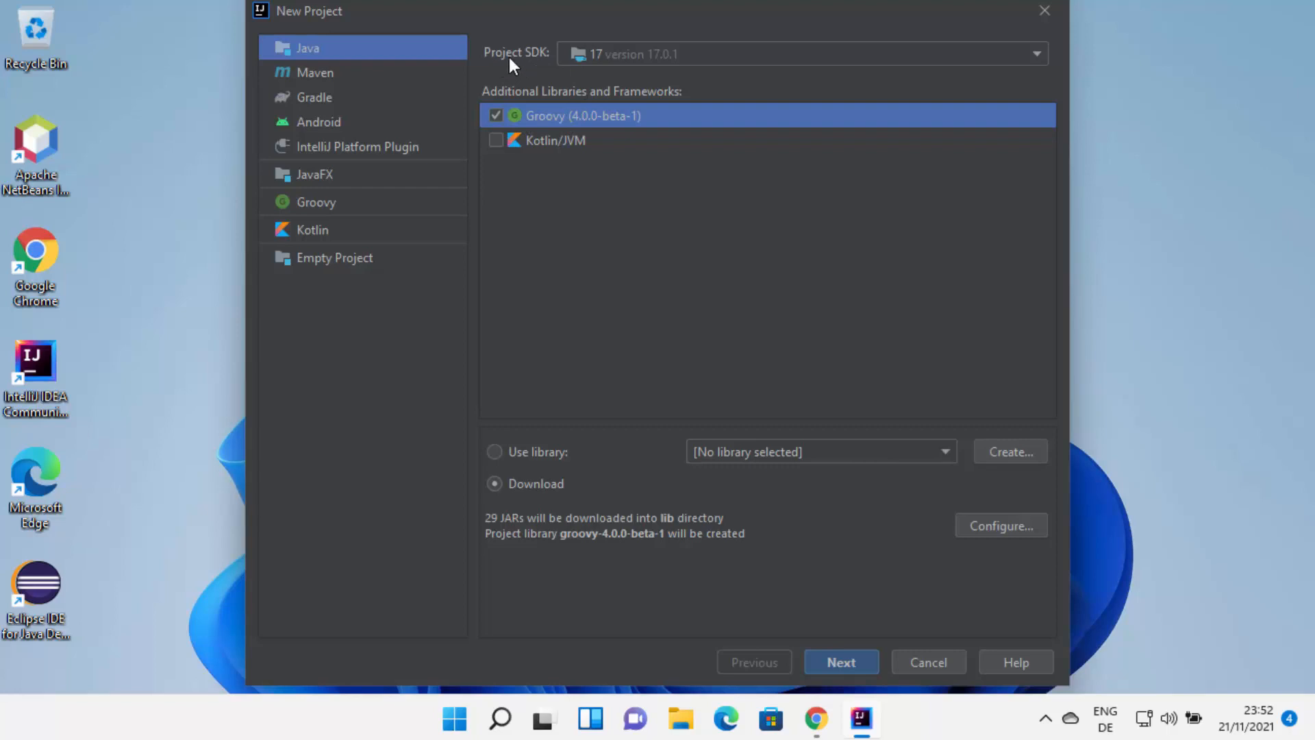
# Step: Check the available Project SDK choices and select JDK 17 version 17.0.1 for the new project
pyautogui.click(609, 54)
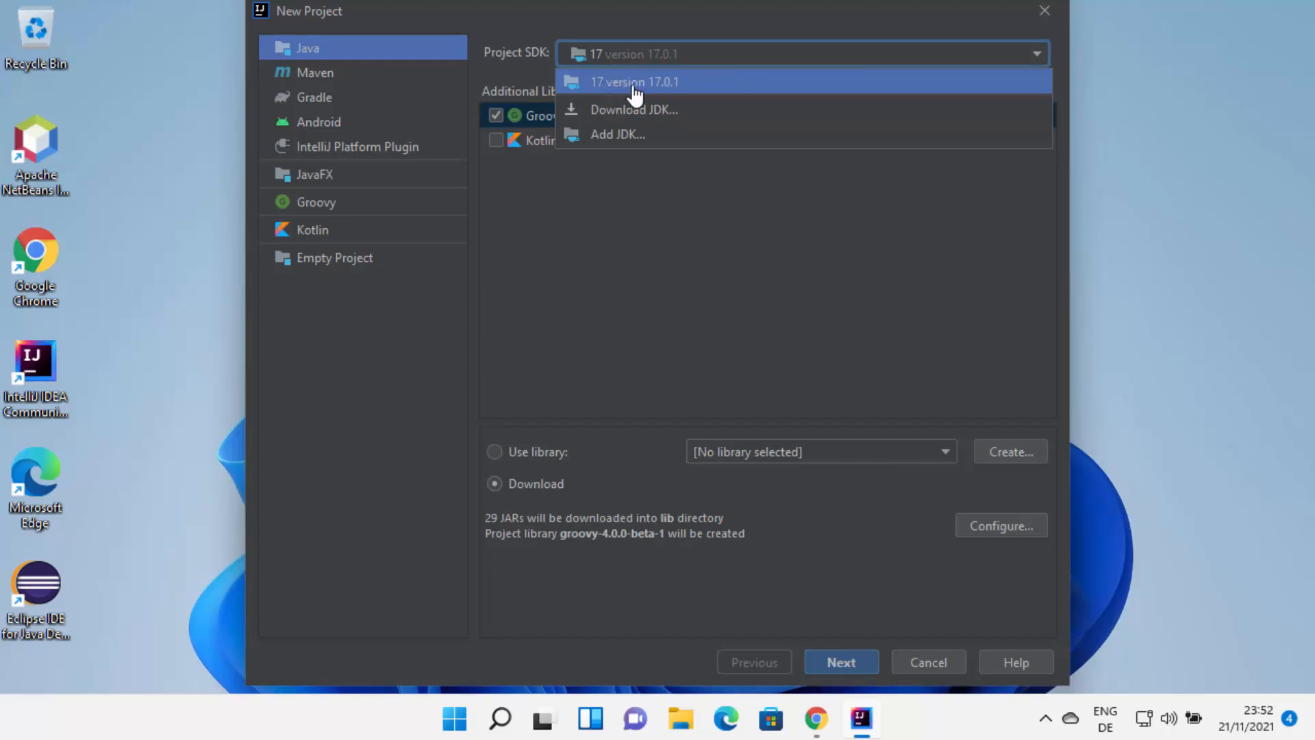
pyautogui.click(676, 87)
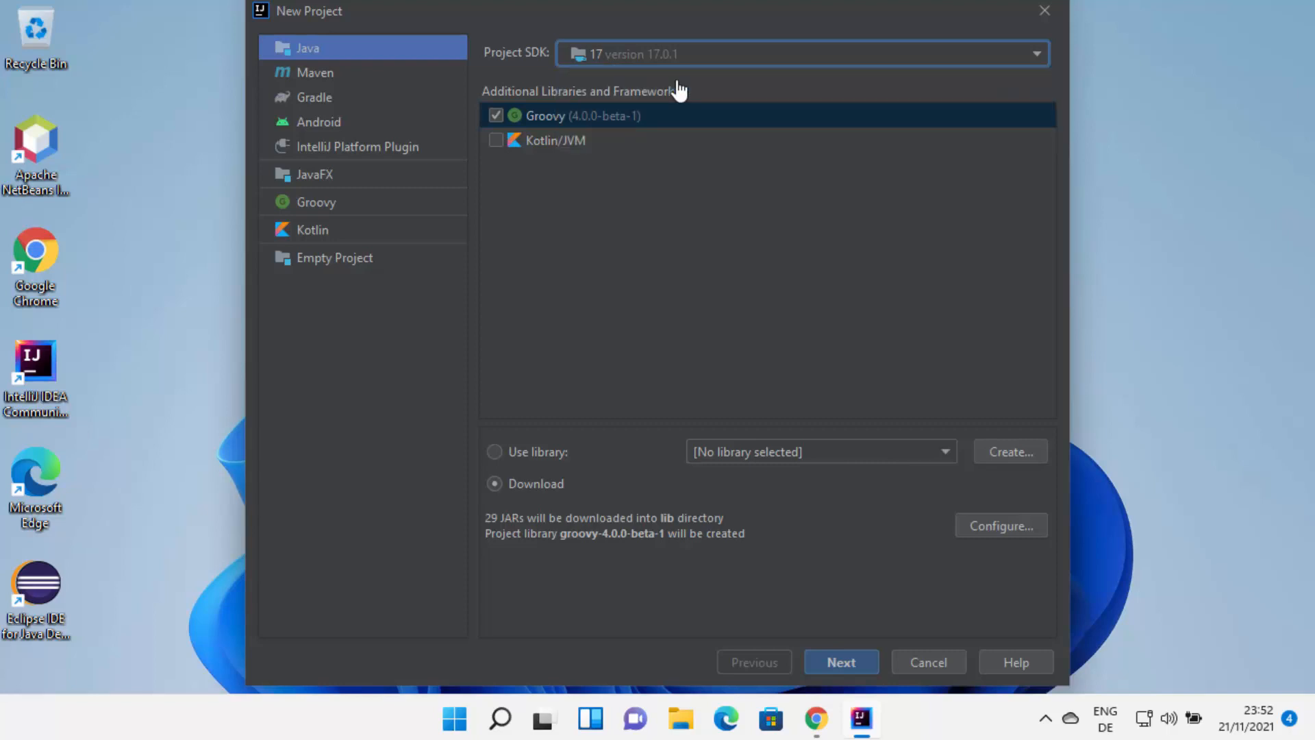
pyautogui.click(605, 52)
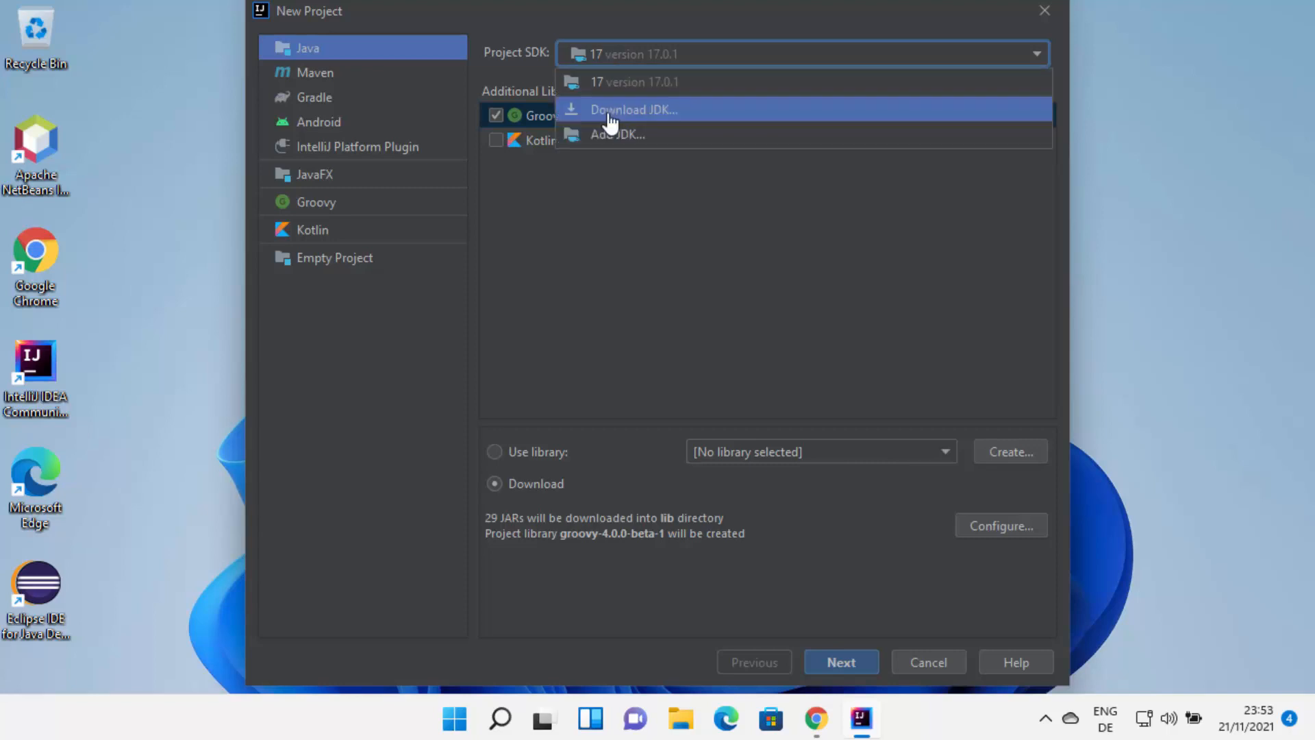
pyautogui.click(676, 89)
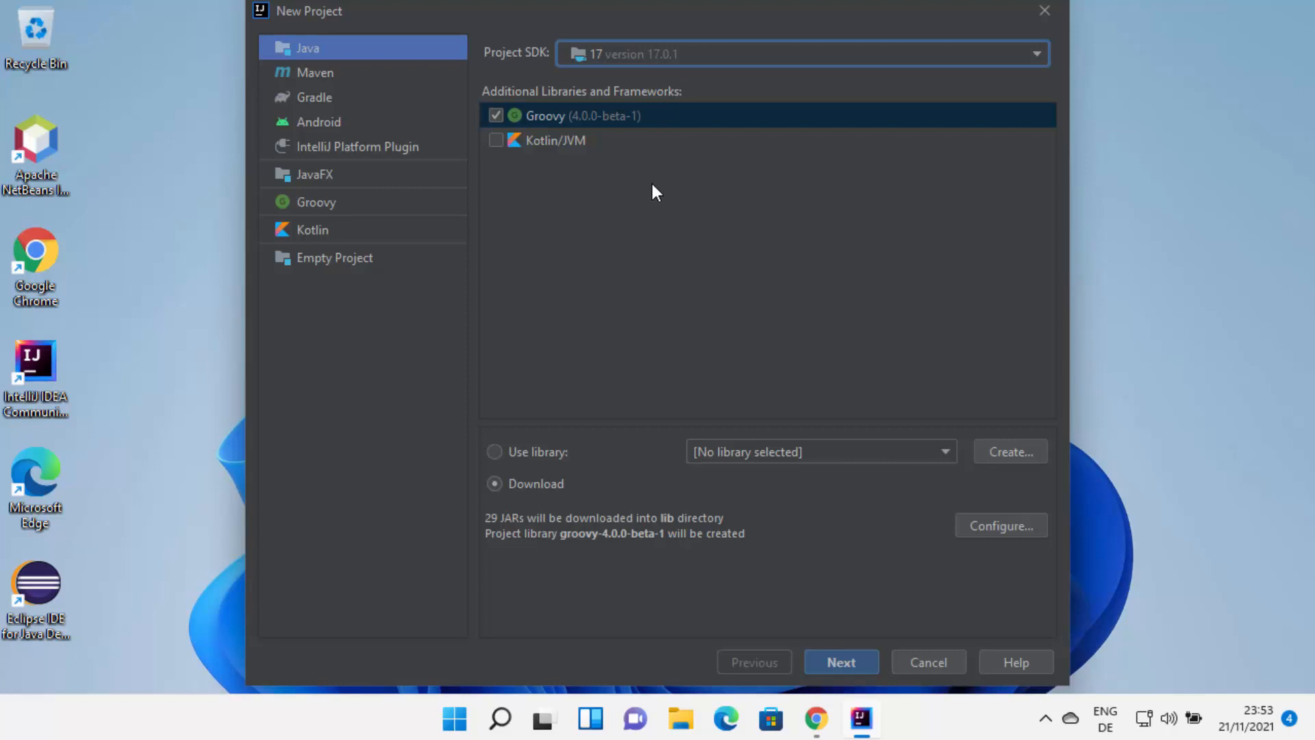
# Step: Name the new project Hello, create it in the default location, and dismiss the Tip of the Day in a maximized window
pyautogui.click(827, 656)
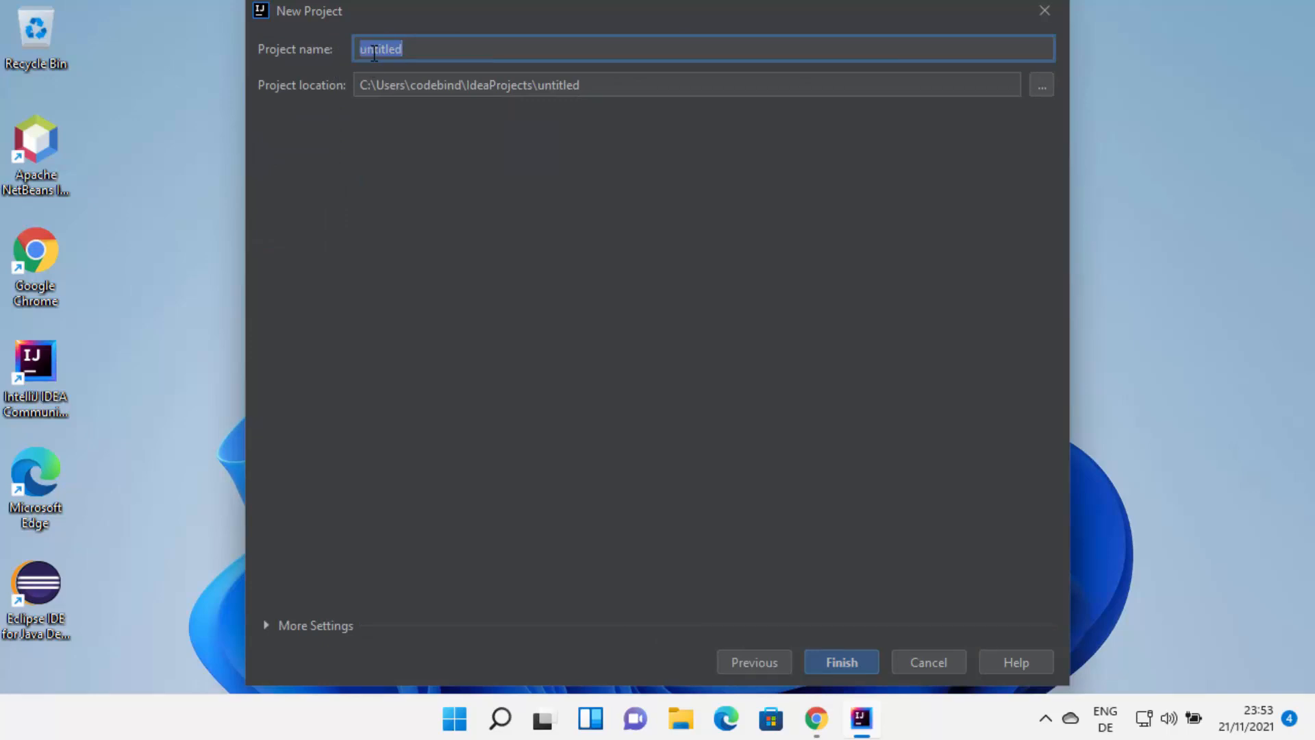
pyautogui.write('Hello')
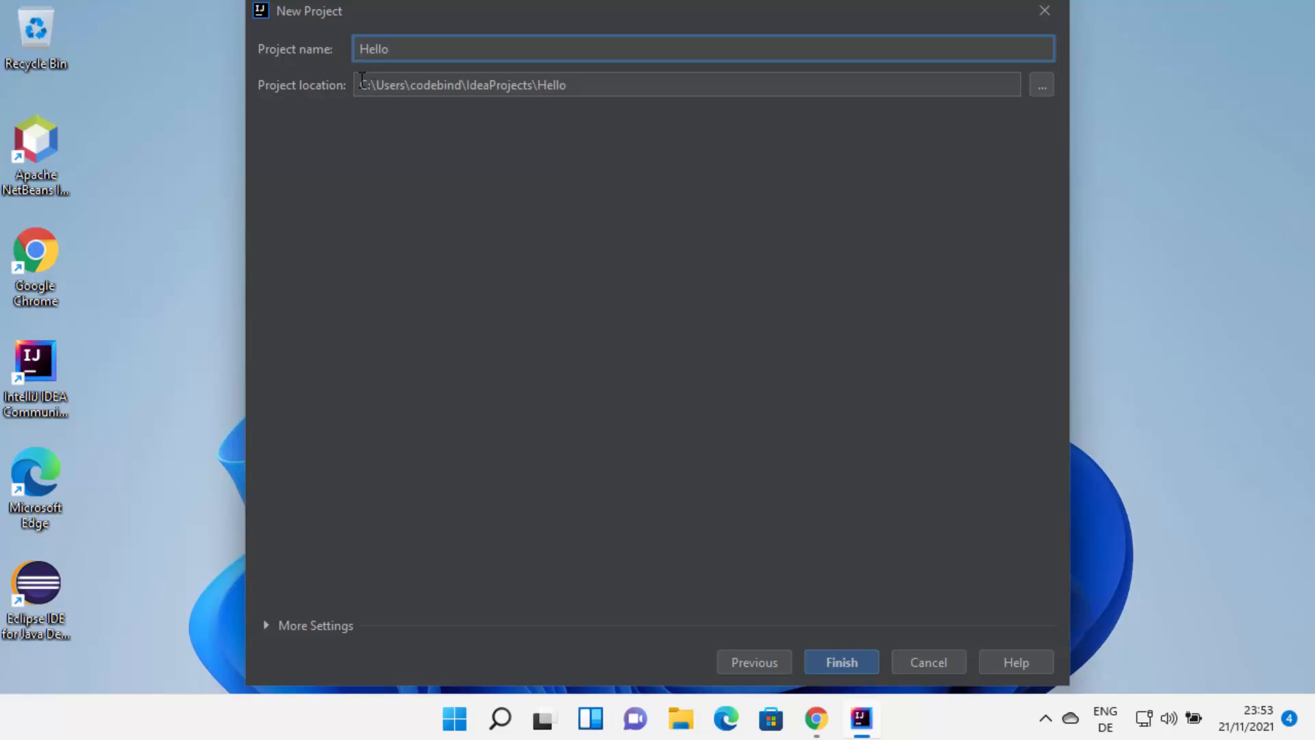
pyautogui.moveTo(360, 85); pyautogui.dragTo(610, 85)
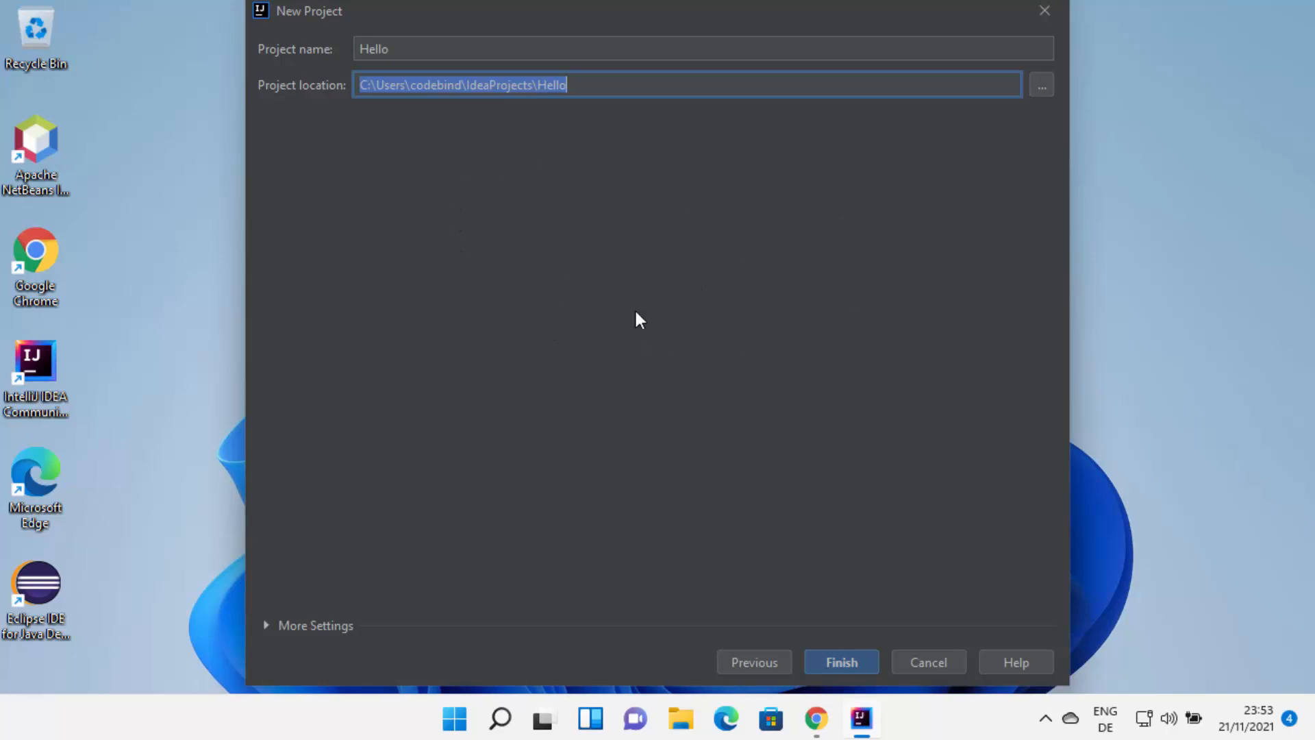
pyautogui.click(831, 660)
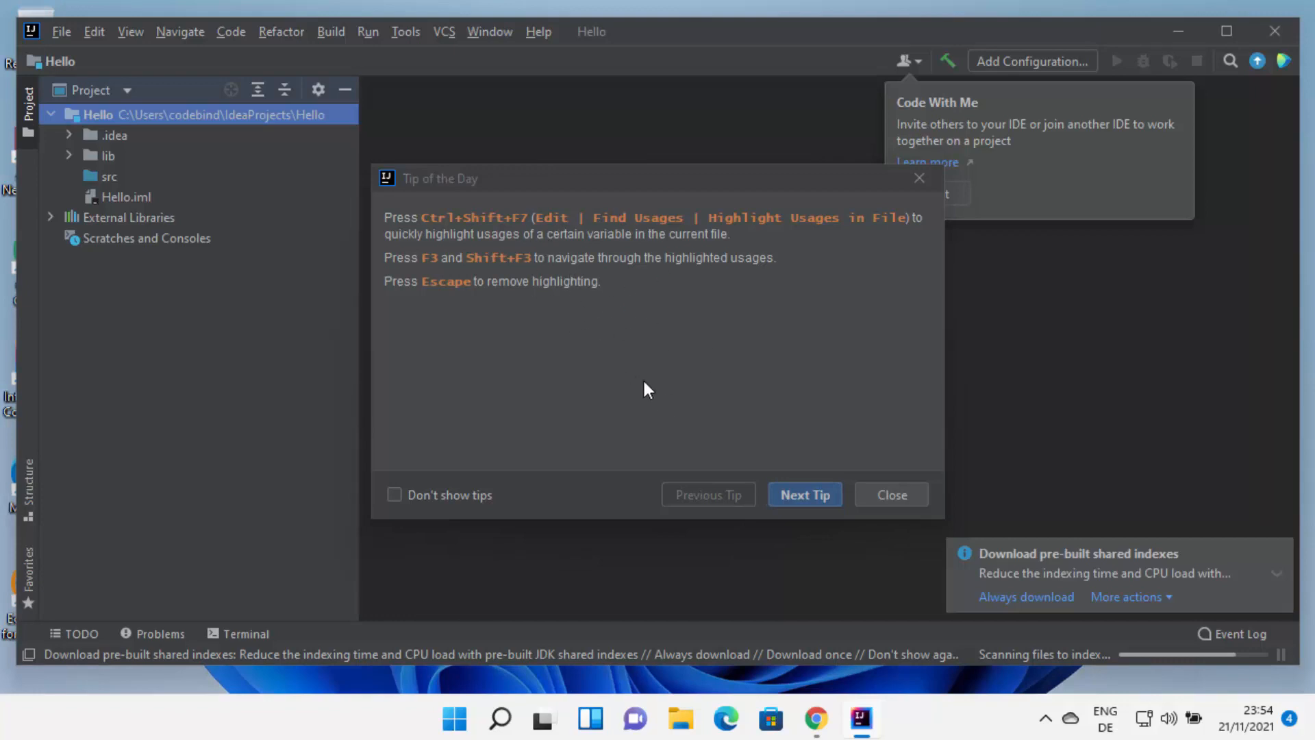
pyautogui.click(886, 496)
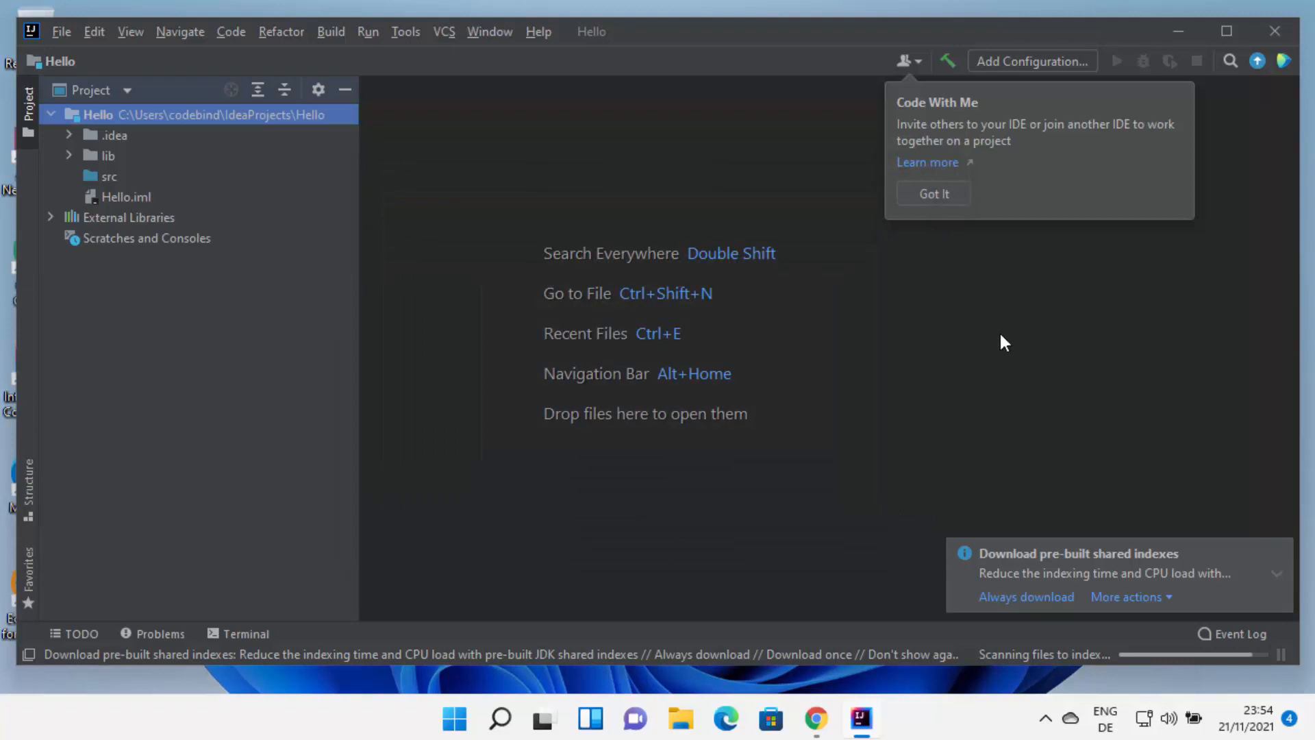
pyautogui.click(1226, 31)
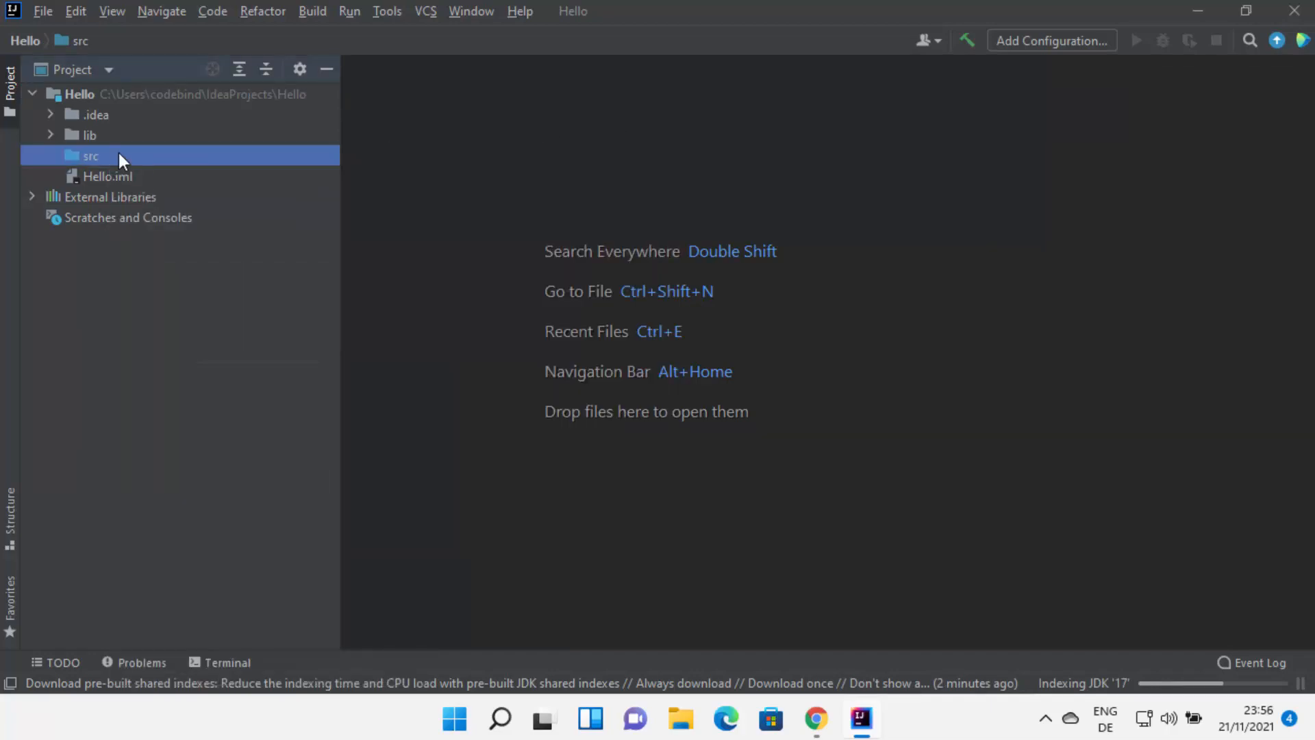
# Step: Create a new Java class named Hello in the src folder
pyautogui.rightClick(118, 153)
pyautogui.moveTo(257, 161)
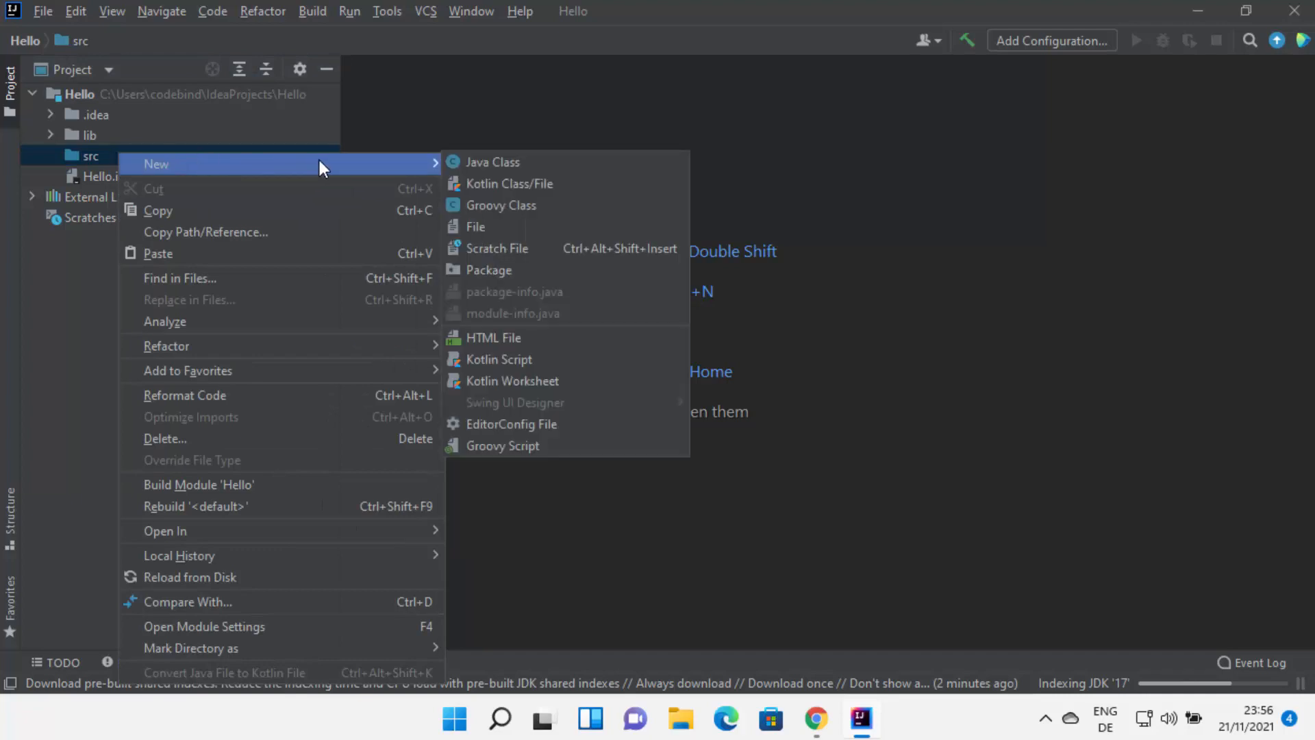
pyautogui.click(474, 161)
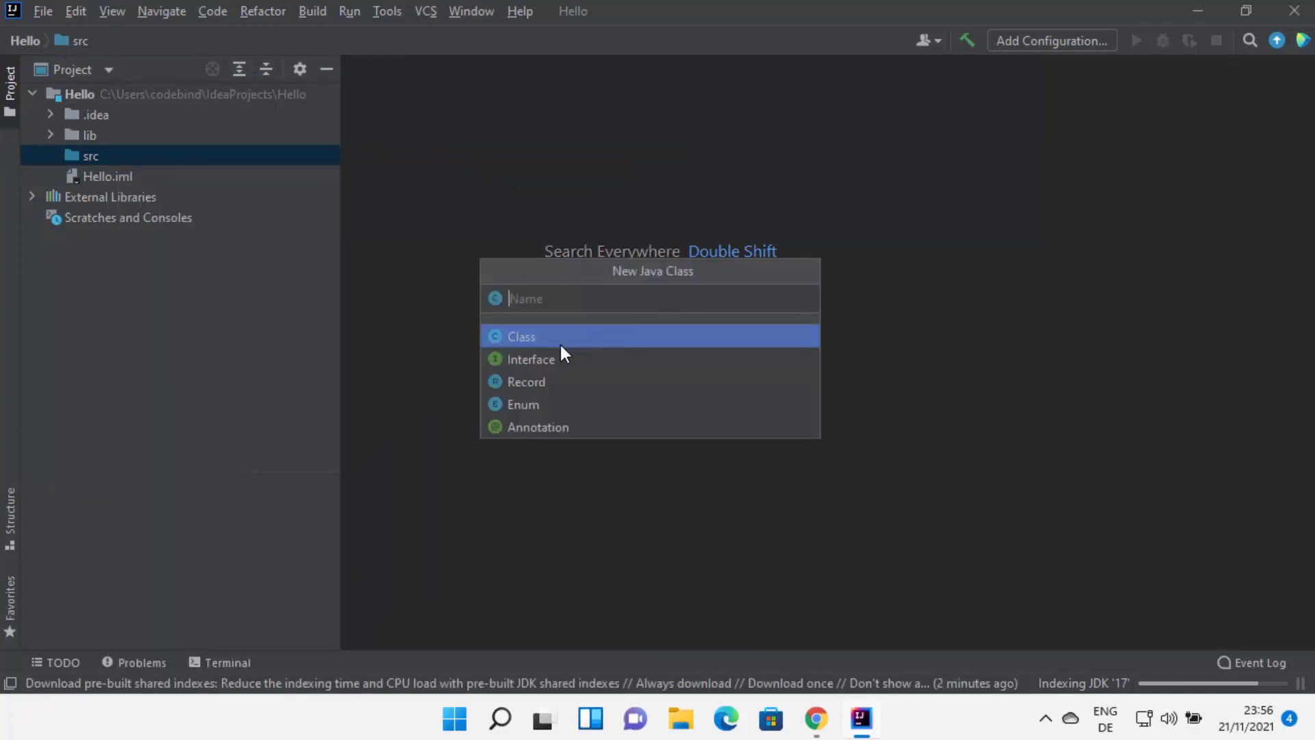
pyautogui.write('Hello')
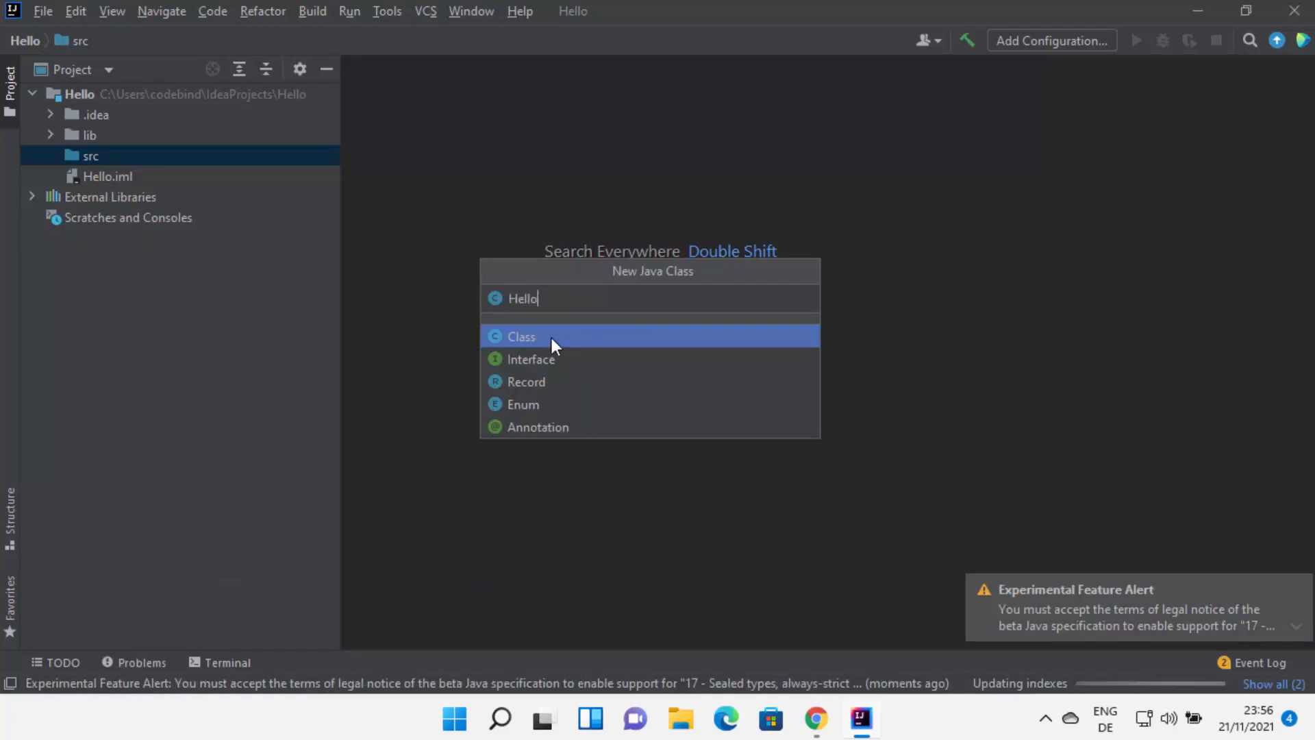
pyautogui.press('Return')
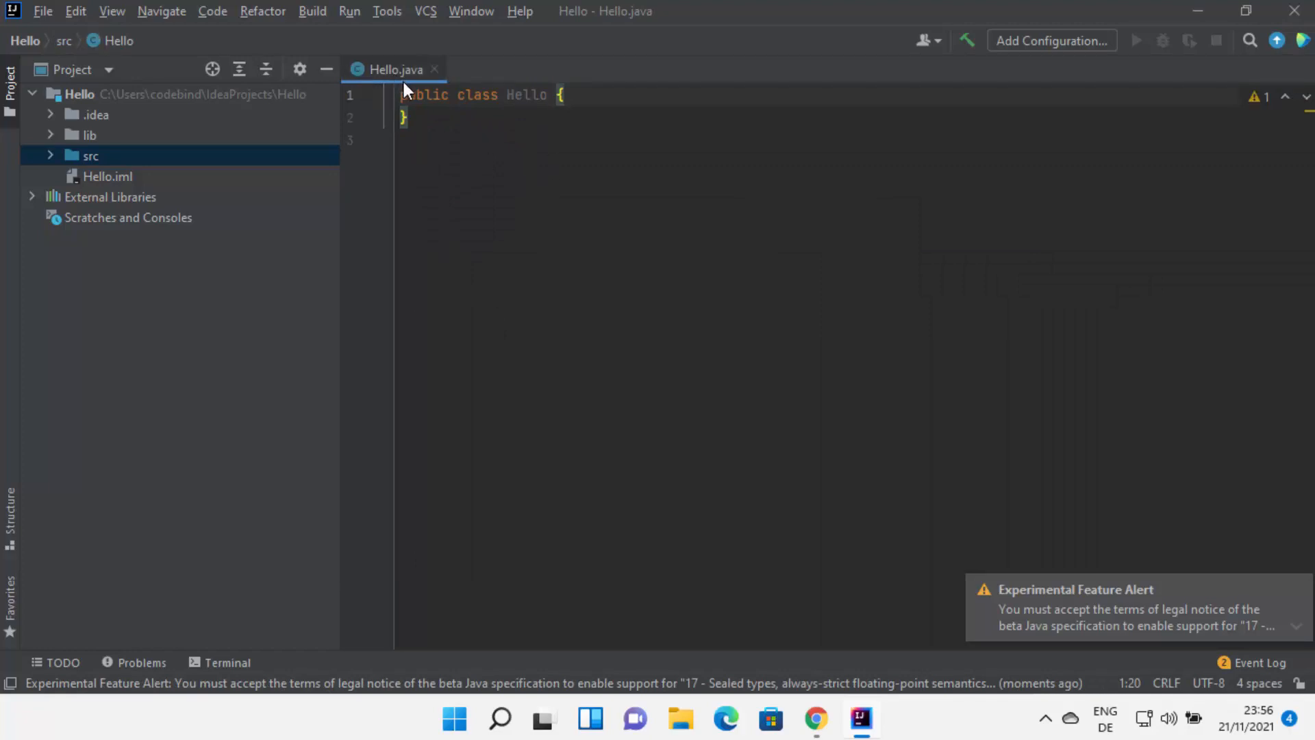
# Step: Open the Hello class from the expanded src folder and dismiss the Experimental Feature Alert
pyautogui.click(51, 154)
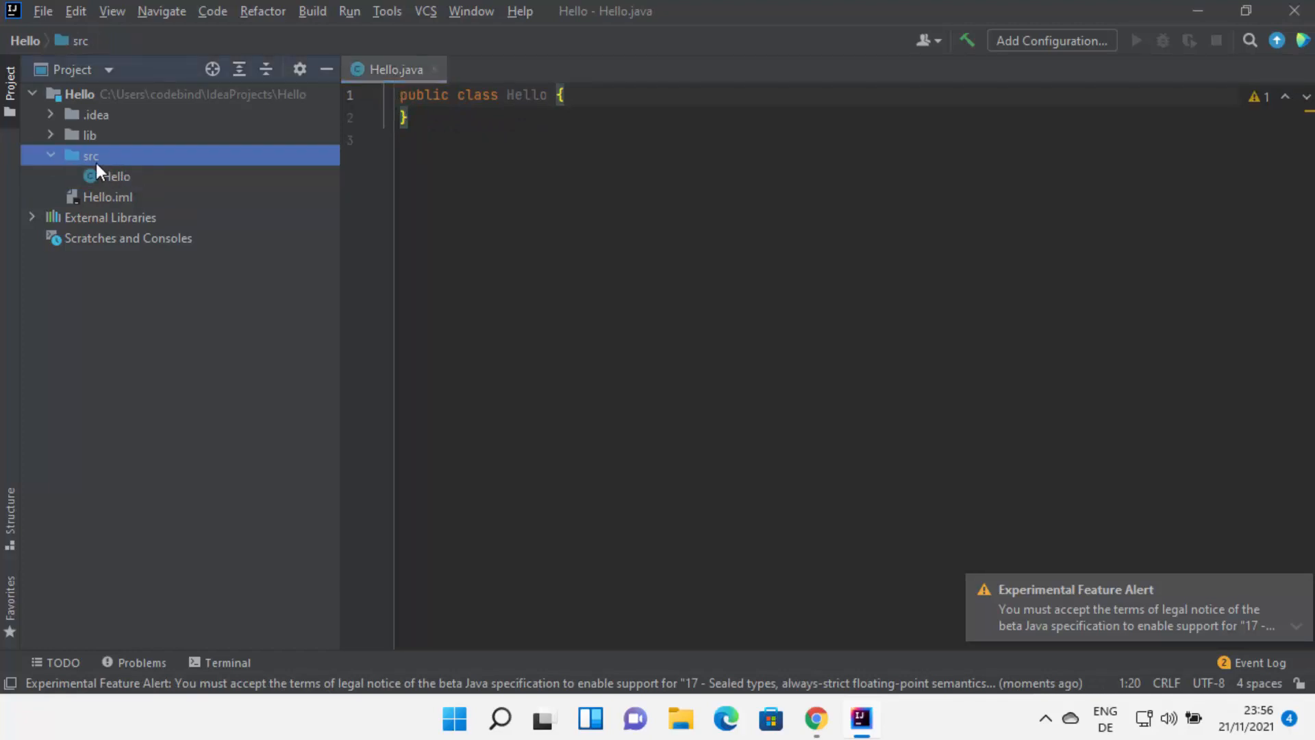
pyautogui.doubleClick(112, 178)
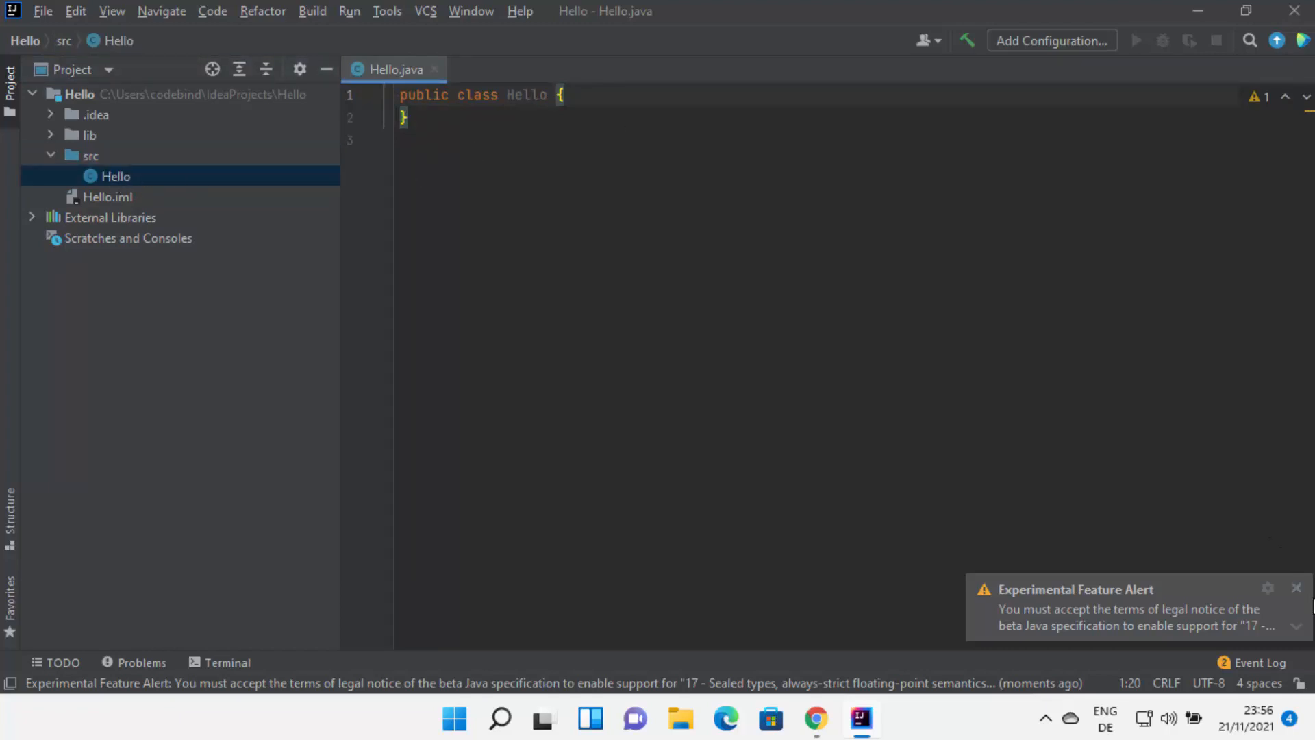
pyautogui.click(1294, 591)
# Step: Add a main method on a new line inside the Hello class using the psvm template
pyautogui.click(591, 95)
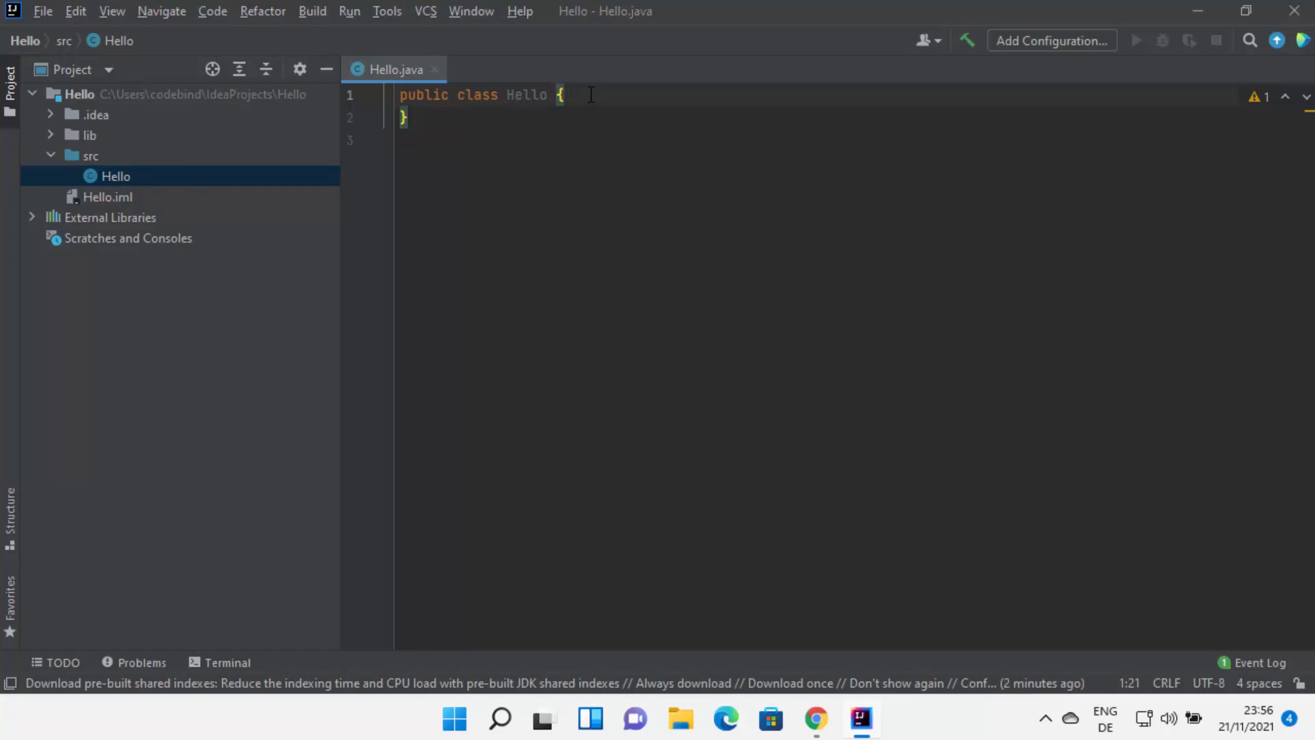
pyautogui.press('Return')
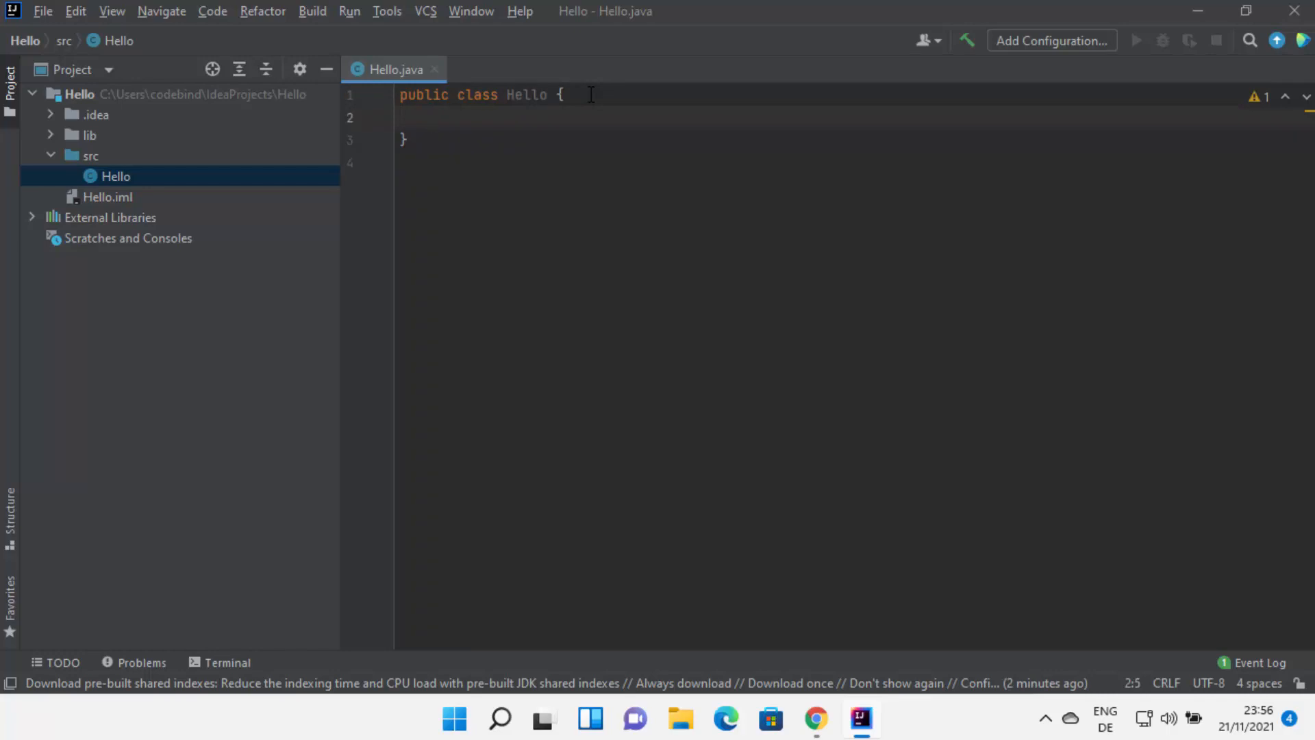
pyautogui.write('psvm')
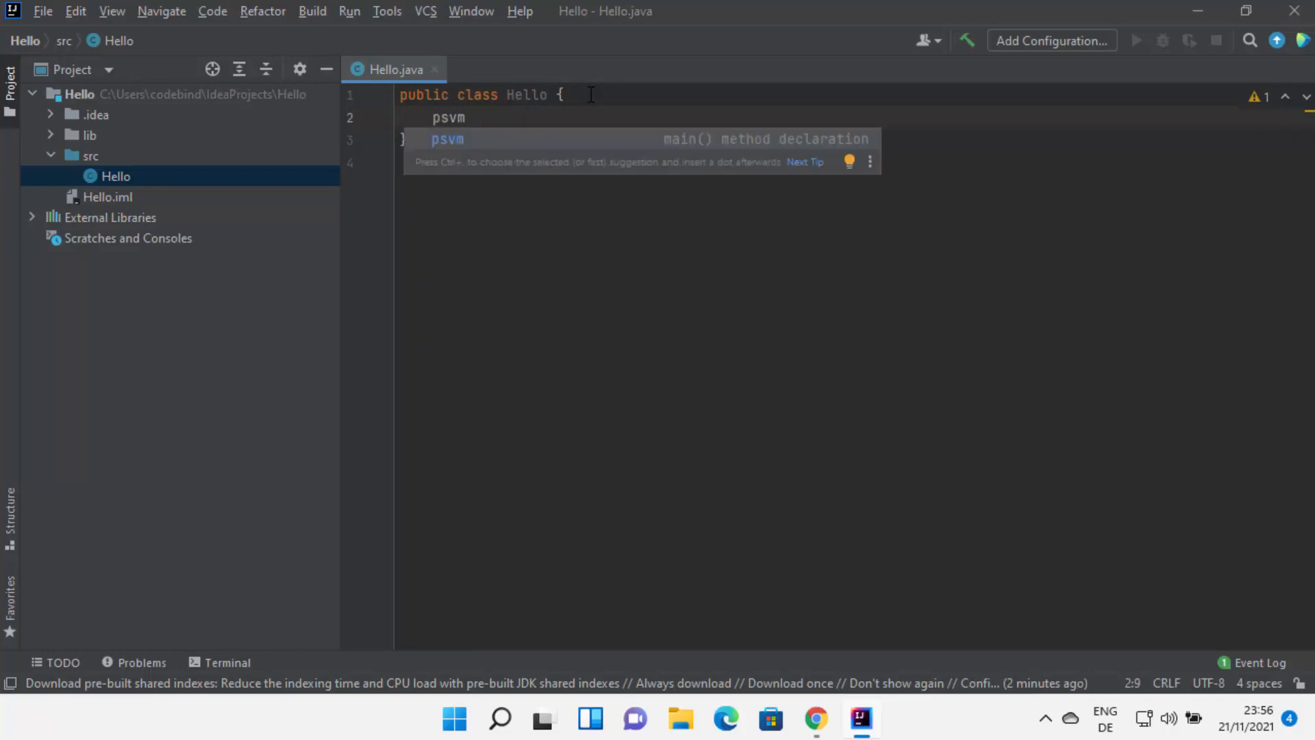
pyautogui.press('Return')
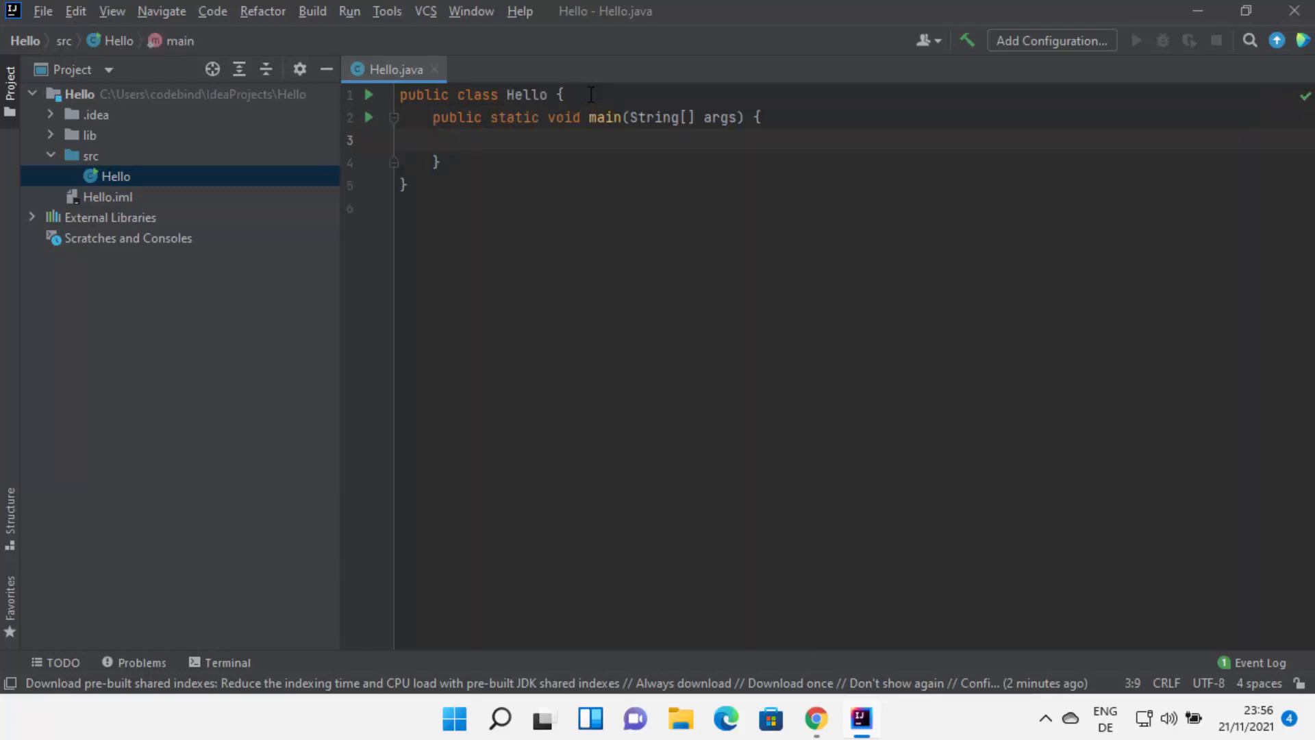
# Step: Add a System.out.println statement that prints "Hello world" inside the main method, using the sout template
pyautogui.write('stem.ou')
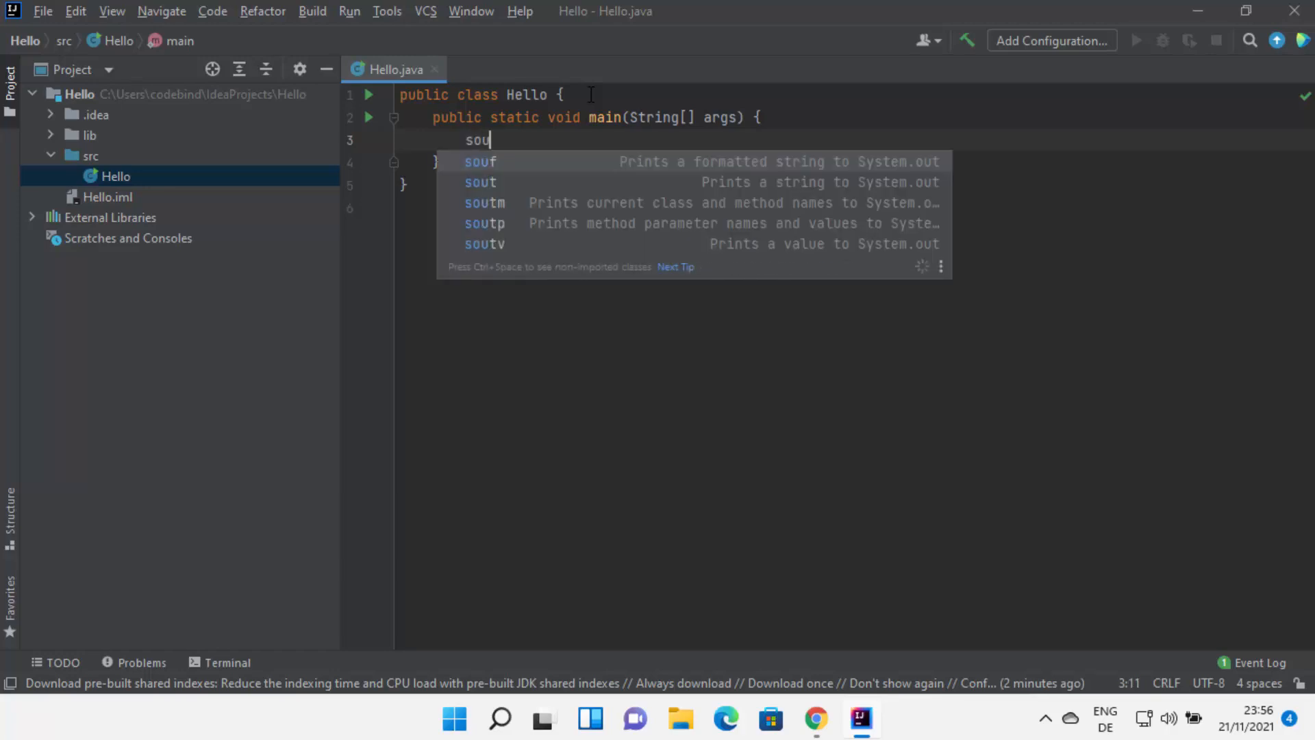
pyautogui.write('t')
pyautogui.press('Return')
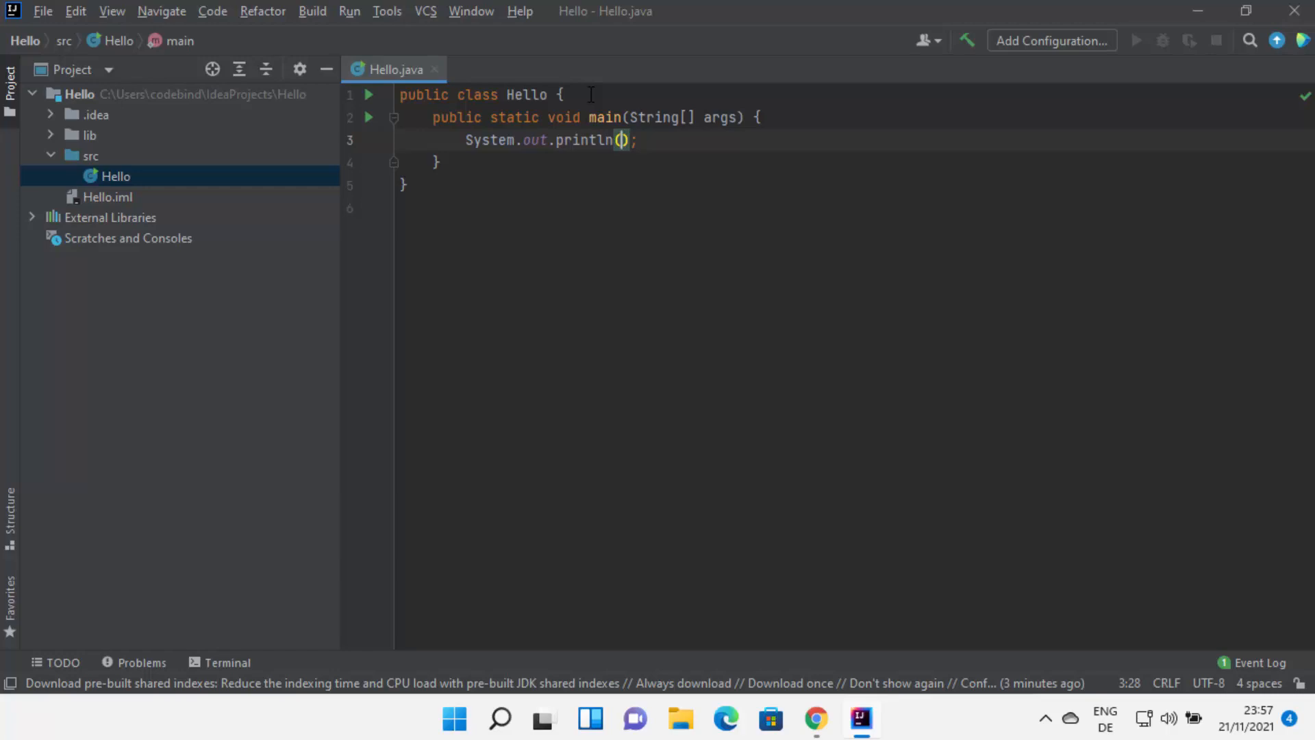
pyautogui.write('"')
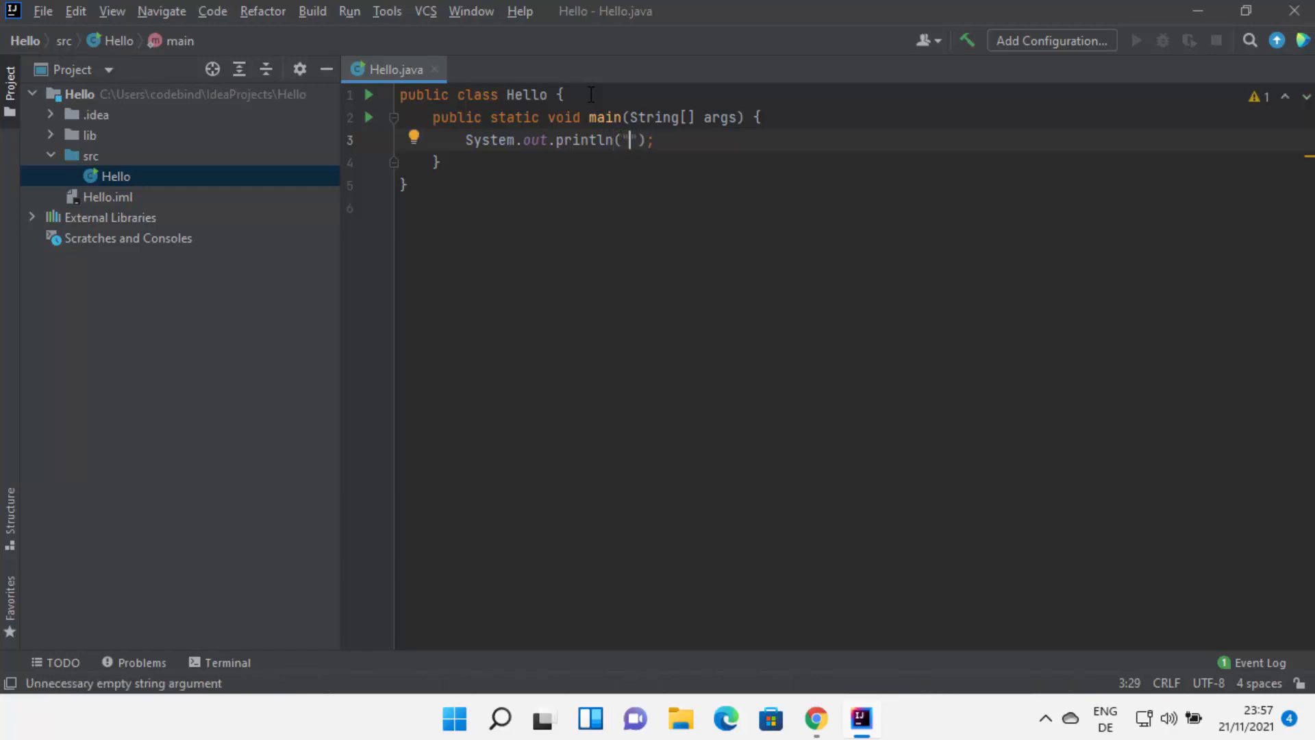
pyautogui.write('Hello world')
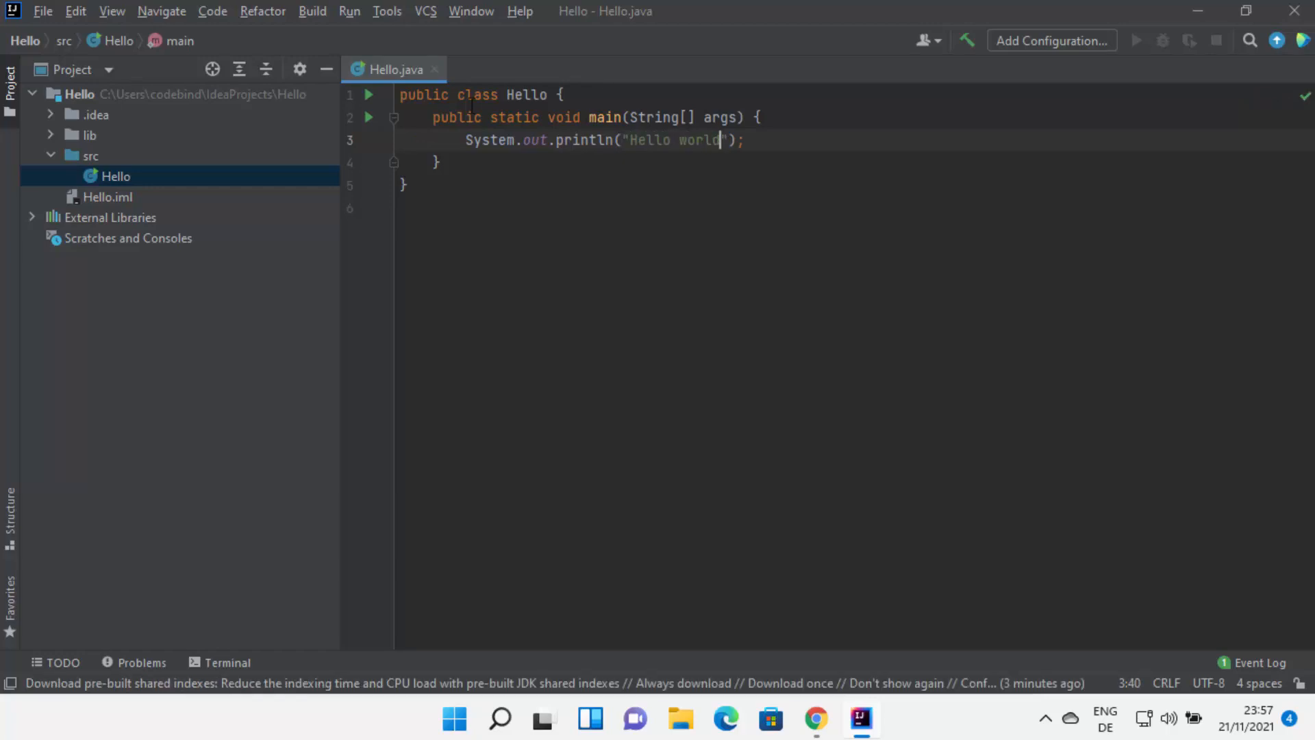
pyautogui.click(552, 209)
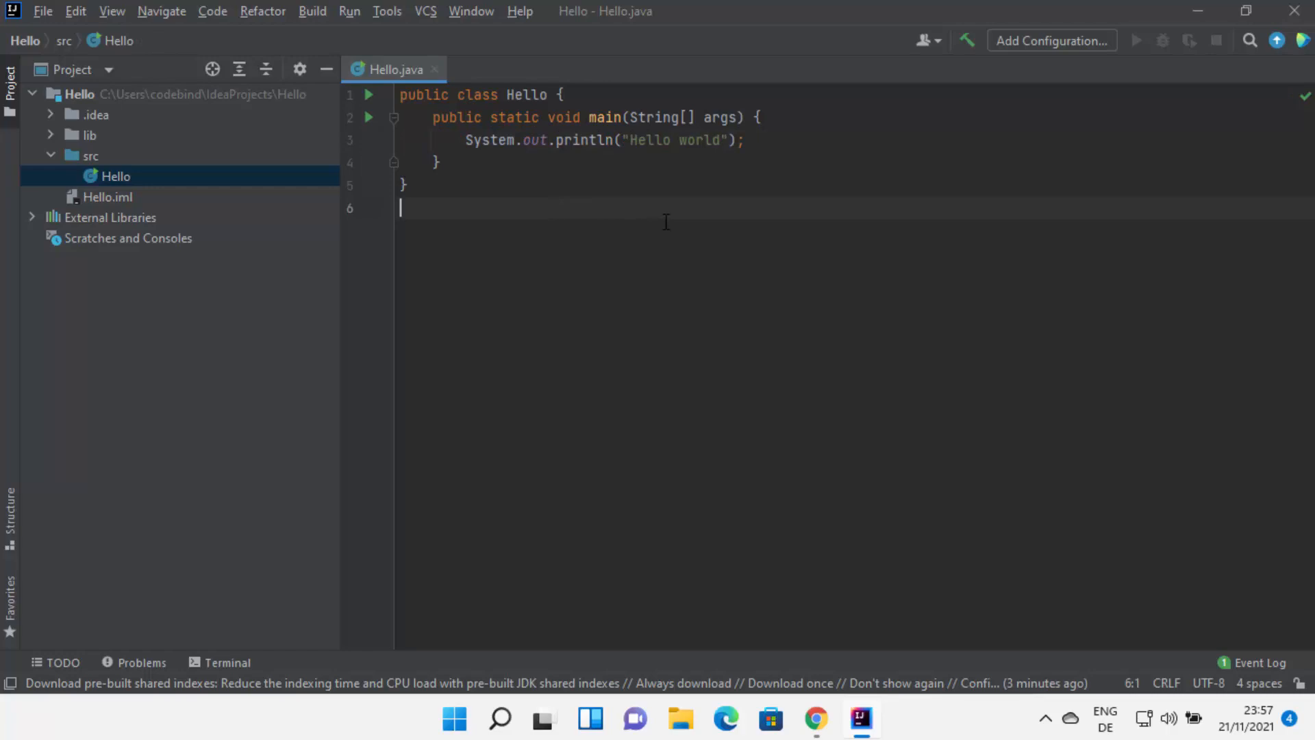
# Step: Run Hello.main() from the code editor and check the printed line in the run output
pyautogui.click(709, 190)
pyautogui.rightClick(709, 189)
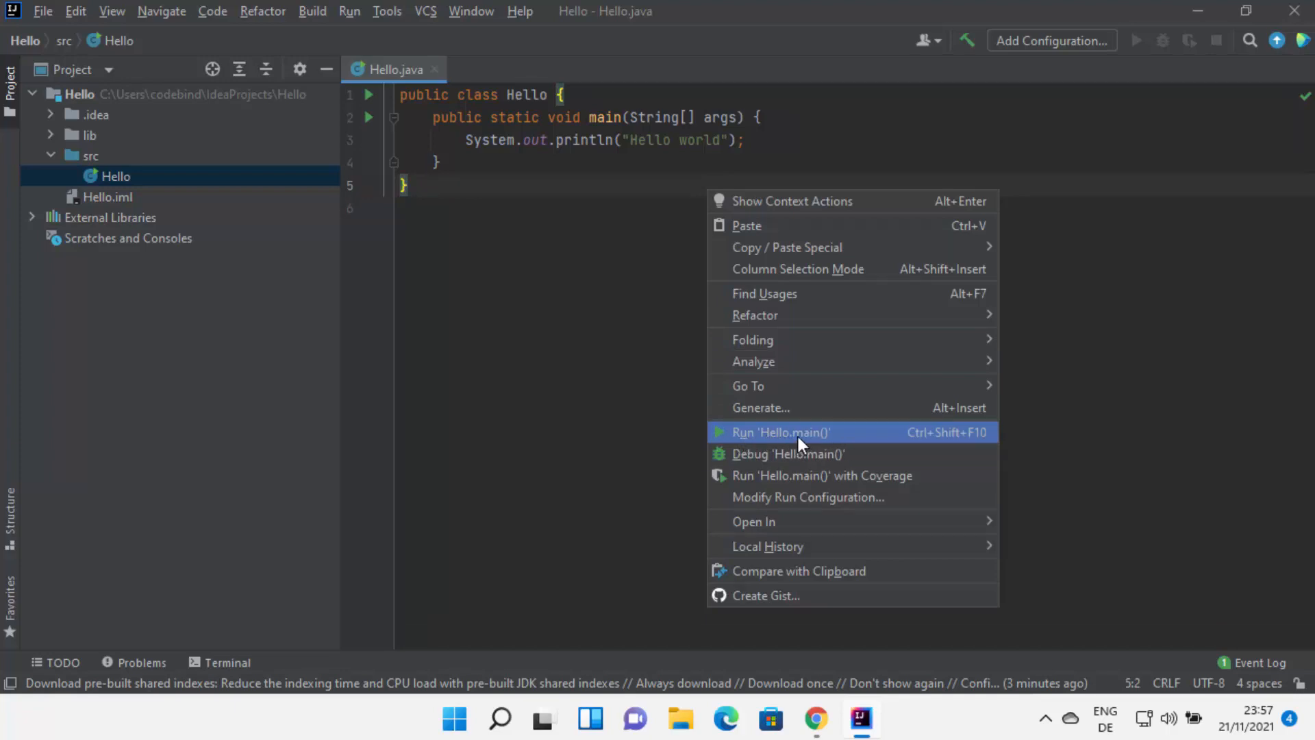
pyautogui.click(745, 434)
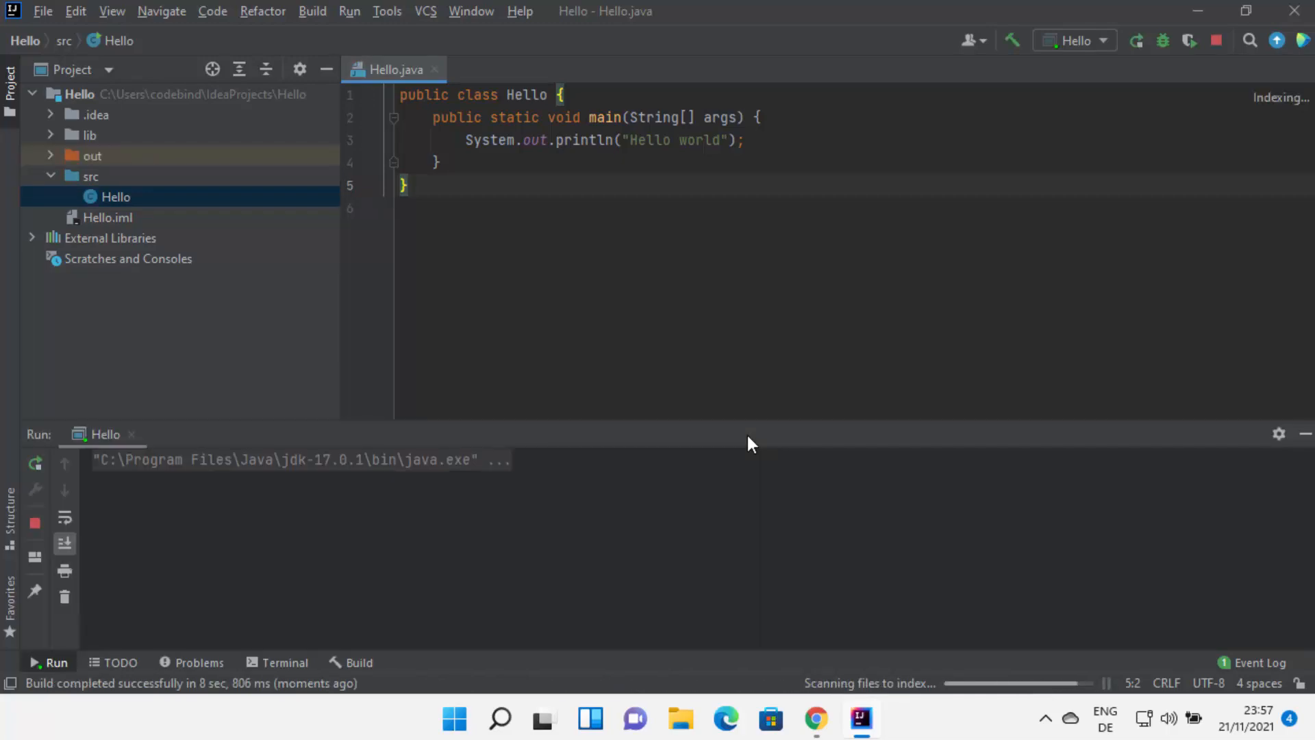
pyautogui.moveTo(239, 488); pyautogui.dragTo(93, 480)
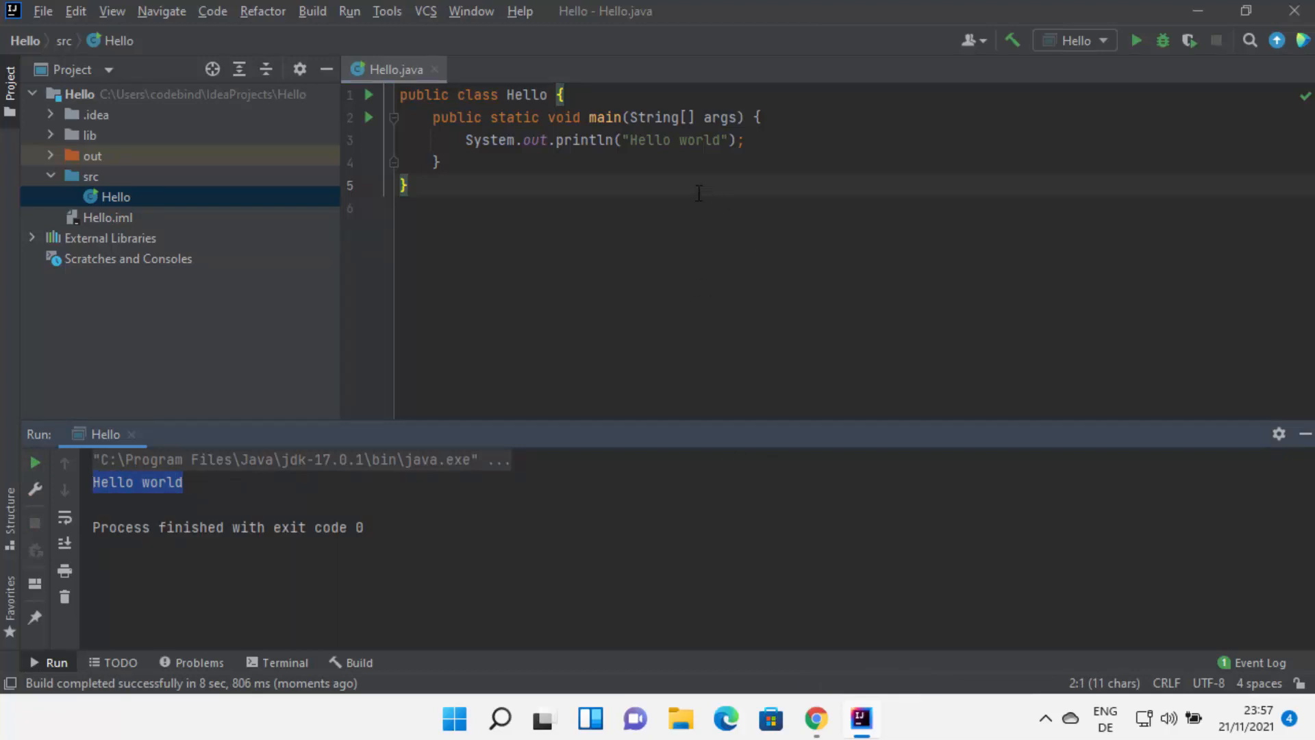
pyautogui.click(665, 183)
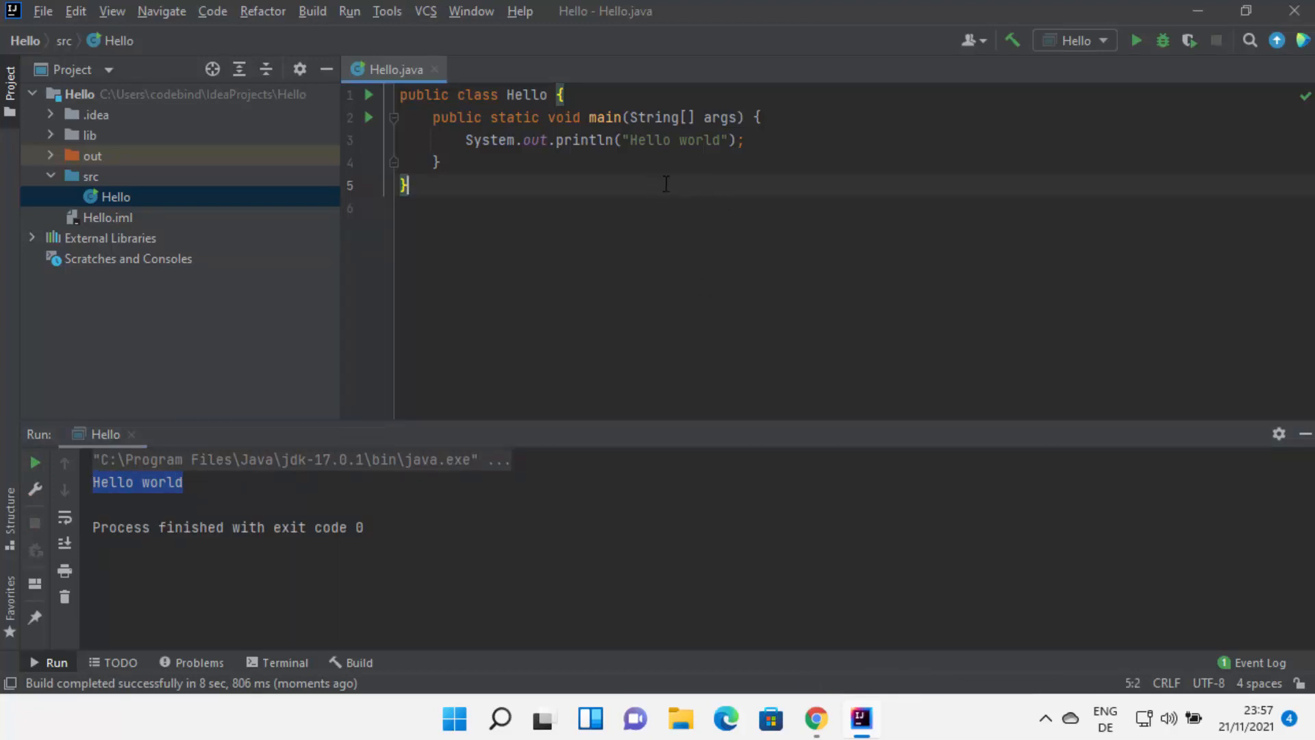
pyautogui.rightClick(666, 184)
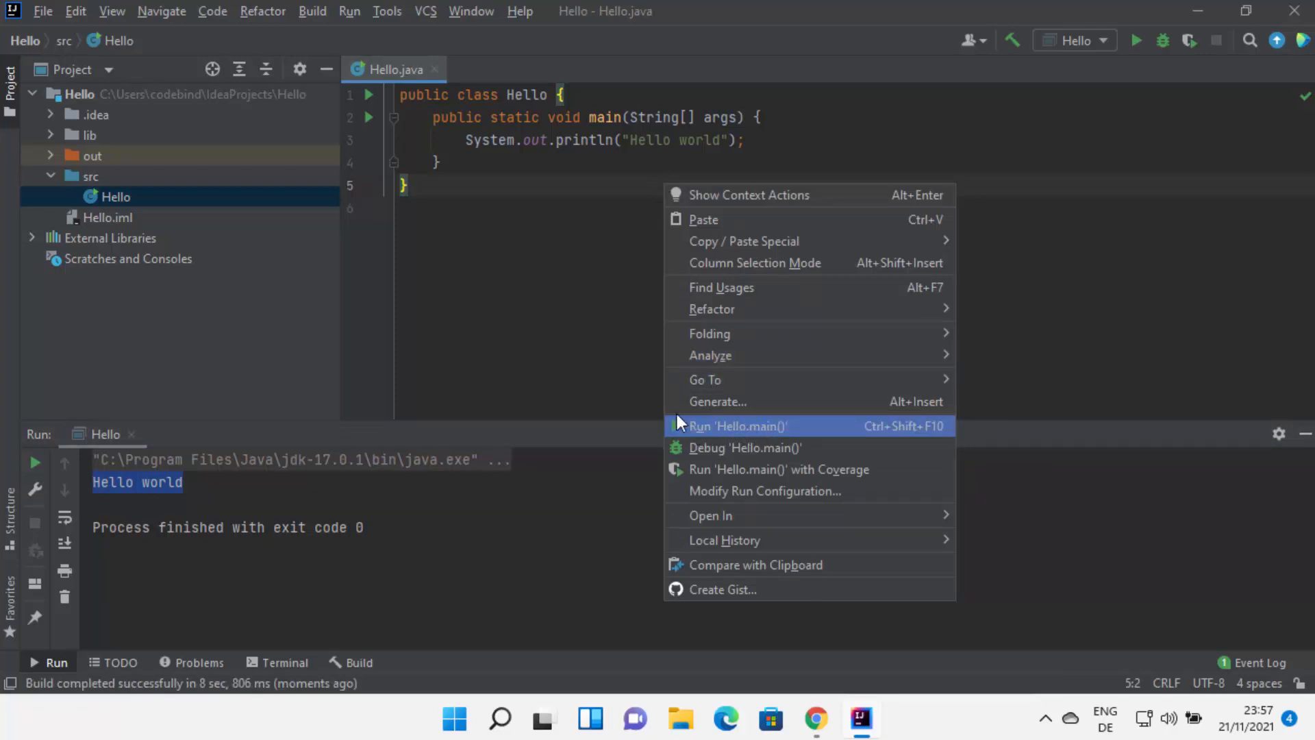
pyautogui.click(552, 313)
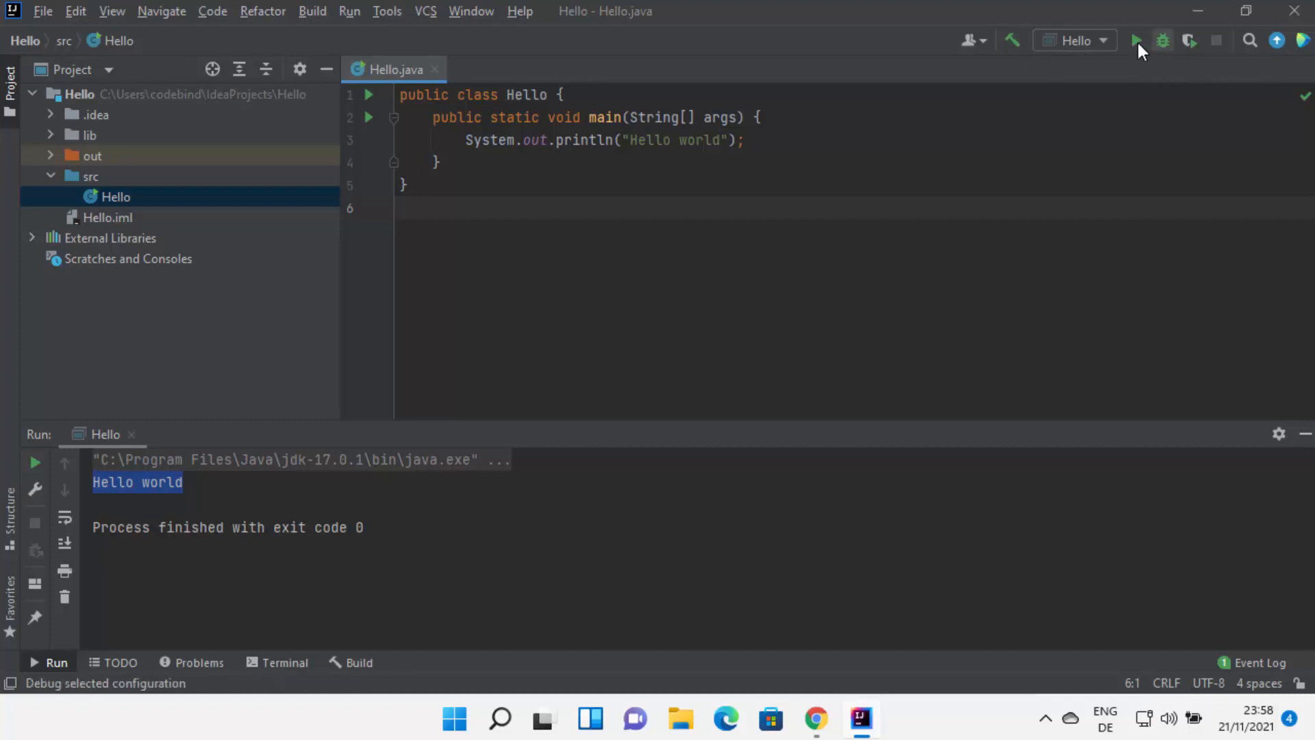
# Step: Extend the printed string to "Hello world !!!!" and build the project
pyautogui.click(723, 140)
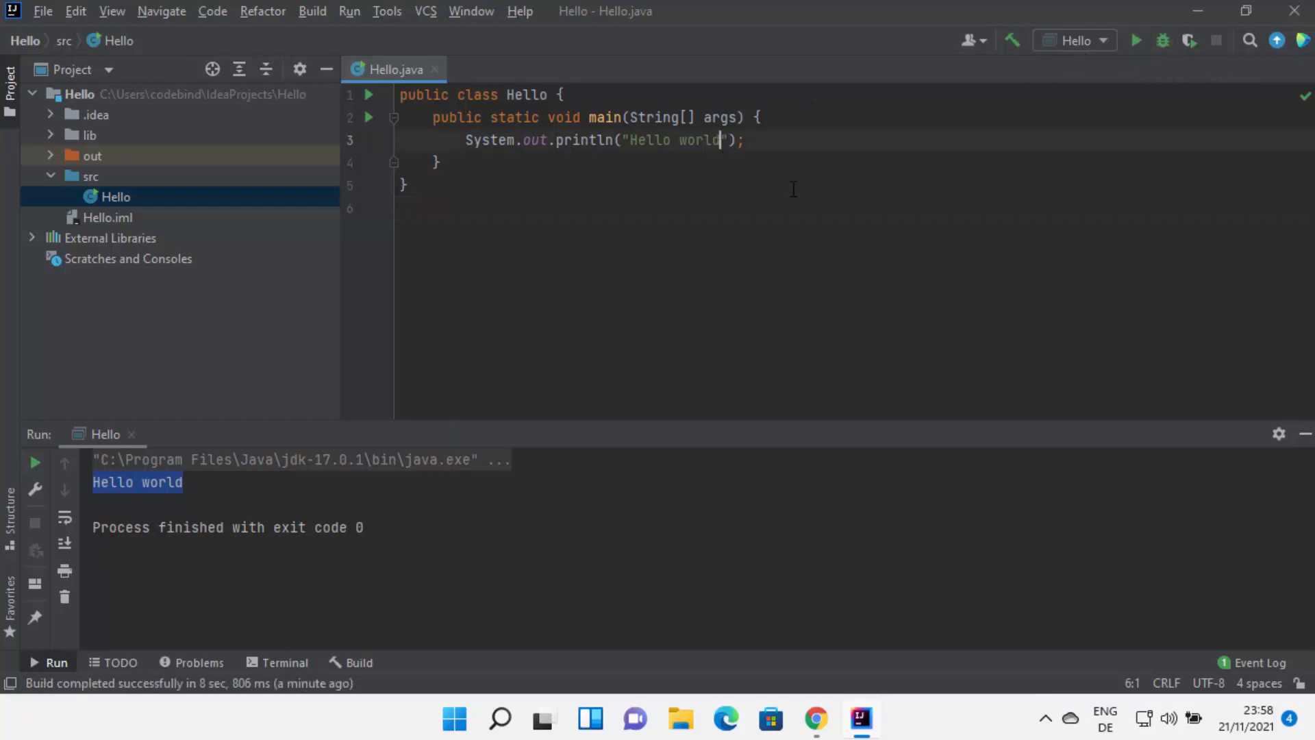
pyautogui.write('!!!!')
pyautogui.click(1012, 40)
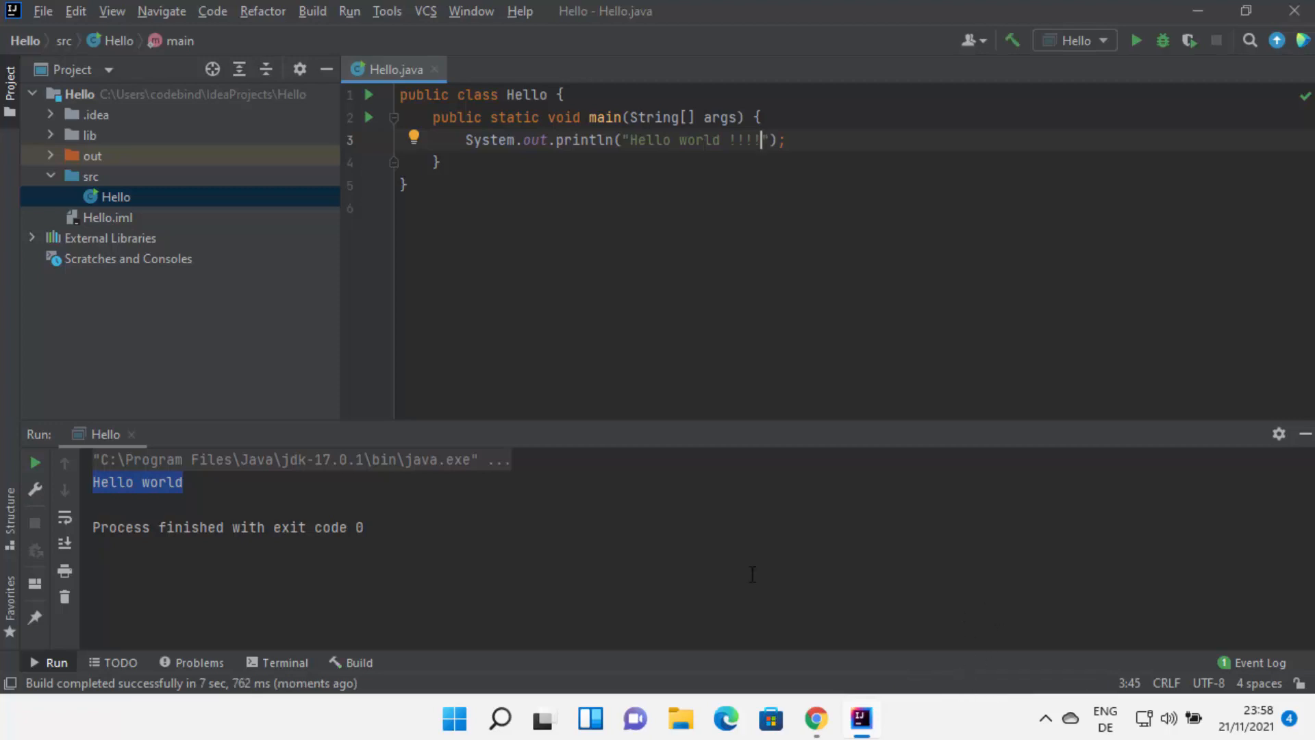
pyautogui.click(758, 545)
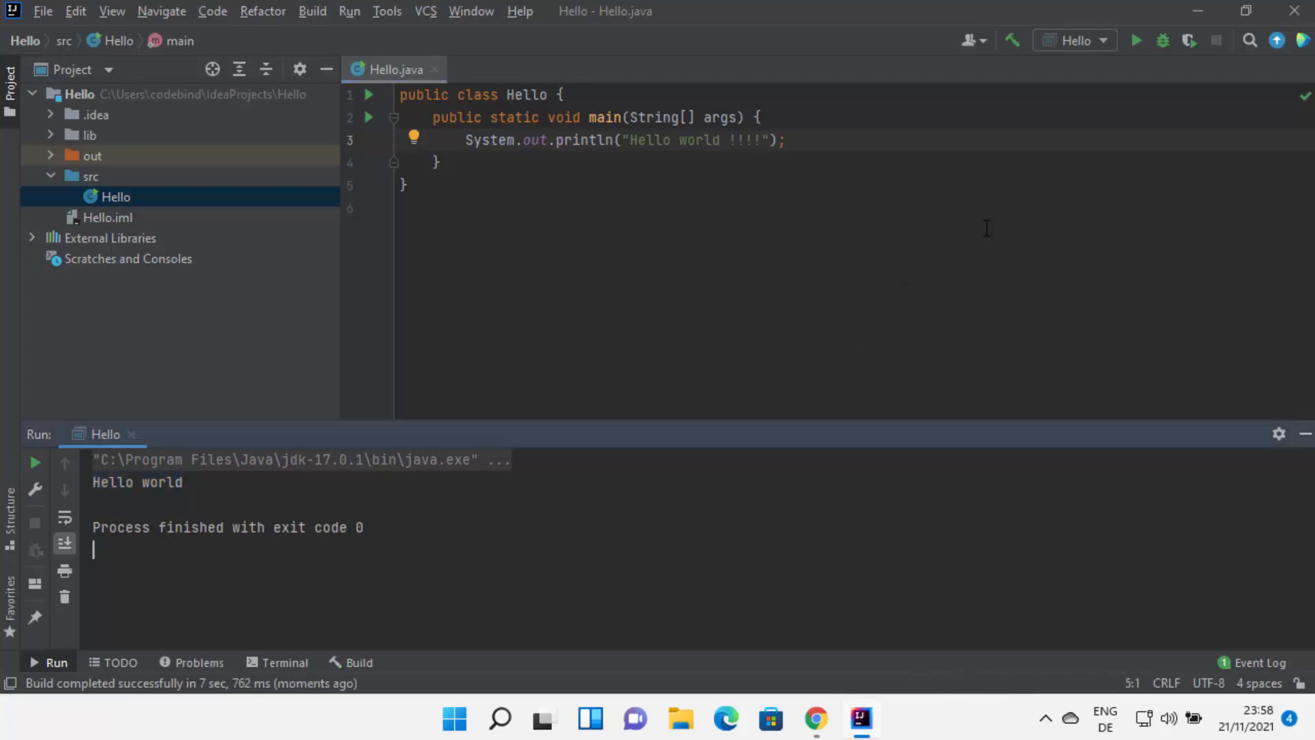
# Step: Run the Hello configuration again and check the added exclamation marks in the run output
pyautogui.click(1135, 41)
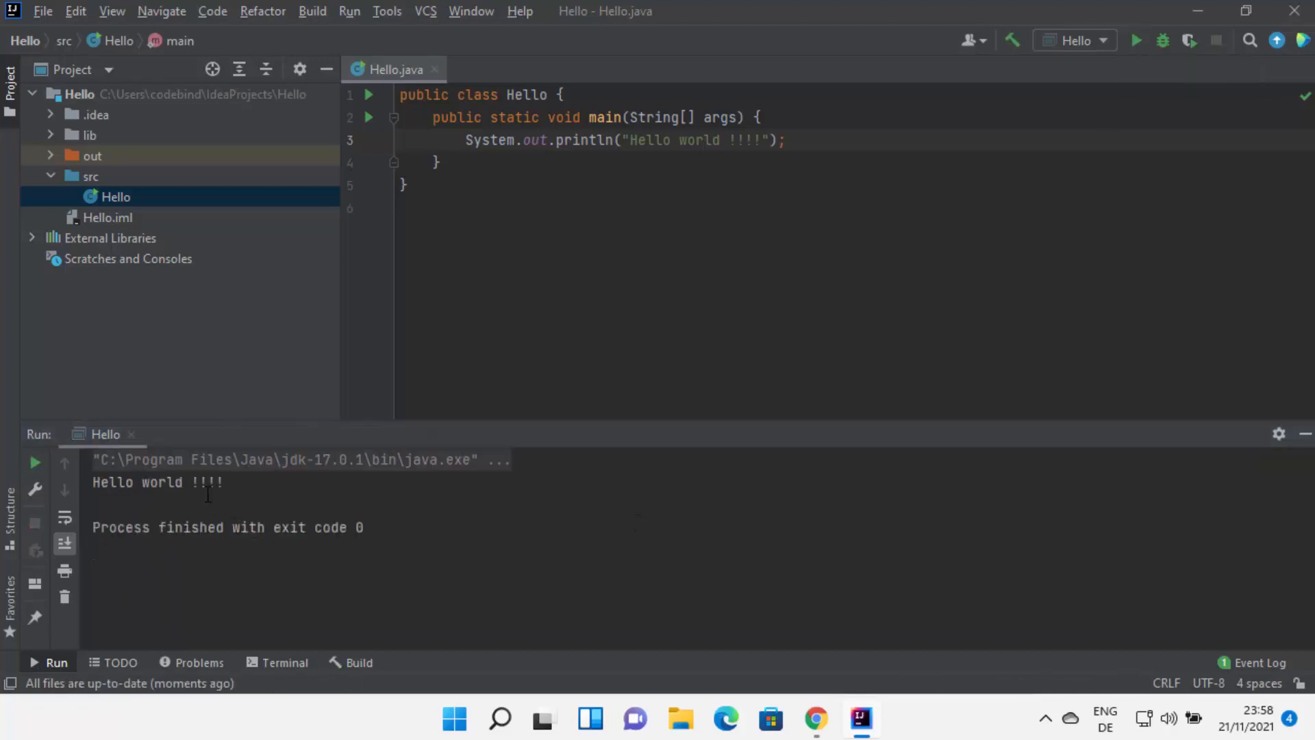
pyautogui.moveTo(194, 484); pyautogui.dragTo(259, 486)
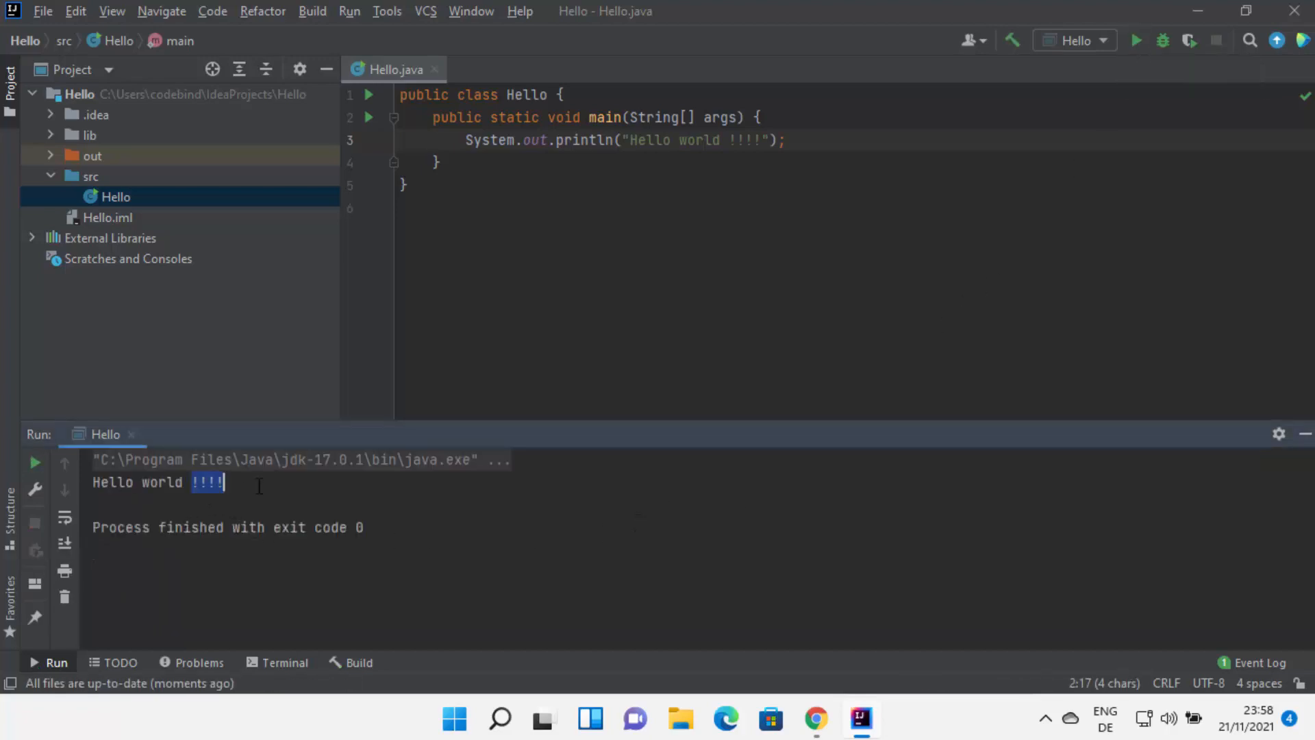
pyautogui.click(805, 305)
pyautogui.click(860, 509)
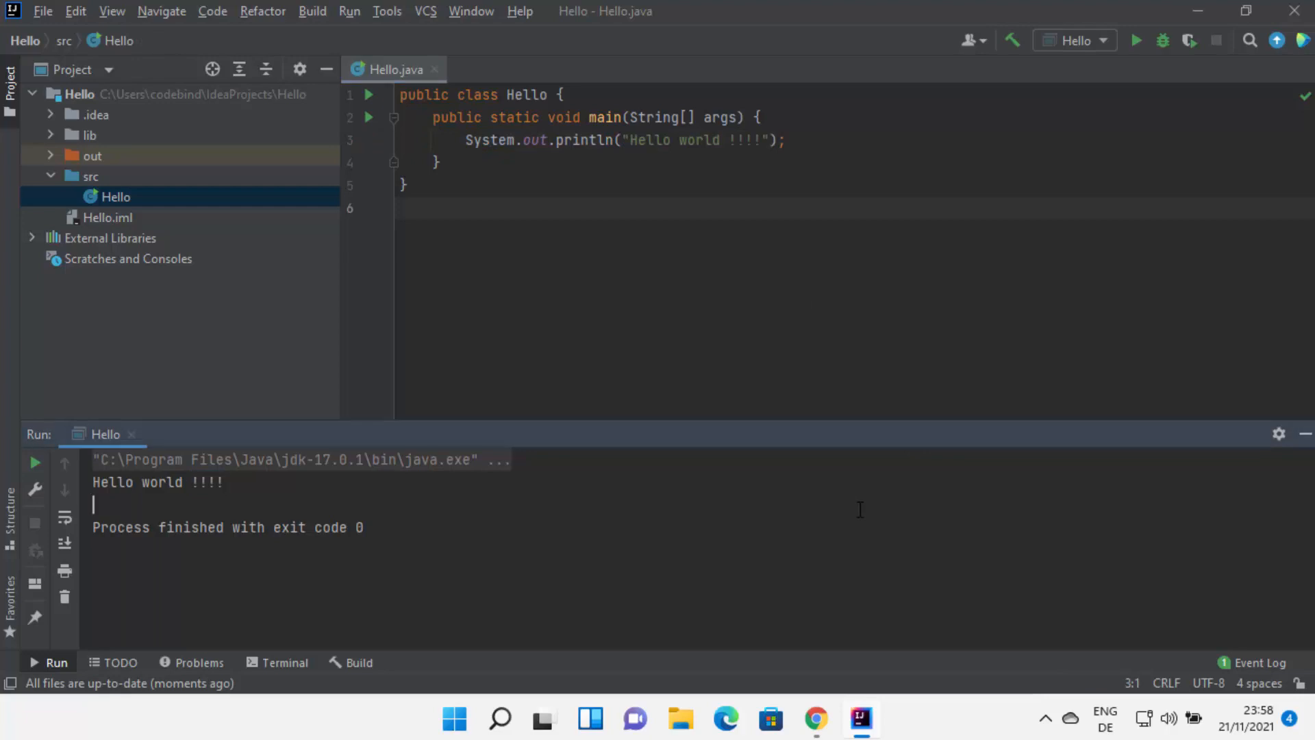